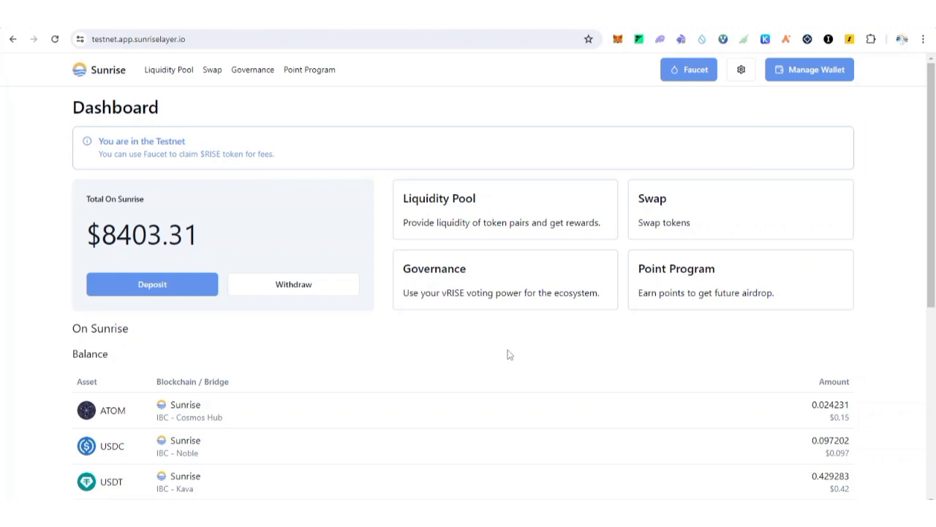
Step: Open the Point Program page, reload it, and review the tasks listed for earning points
{"action": "left_click", "coordinate": [310, 73]}
{"action": "scroll", "coordinate": [346, 230], "scroll_direction": "down", "scroll_amount": 2}
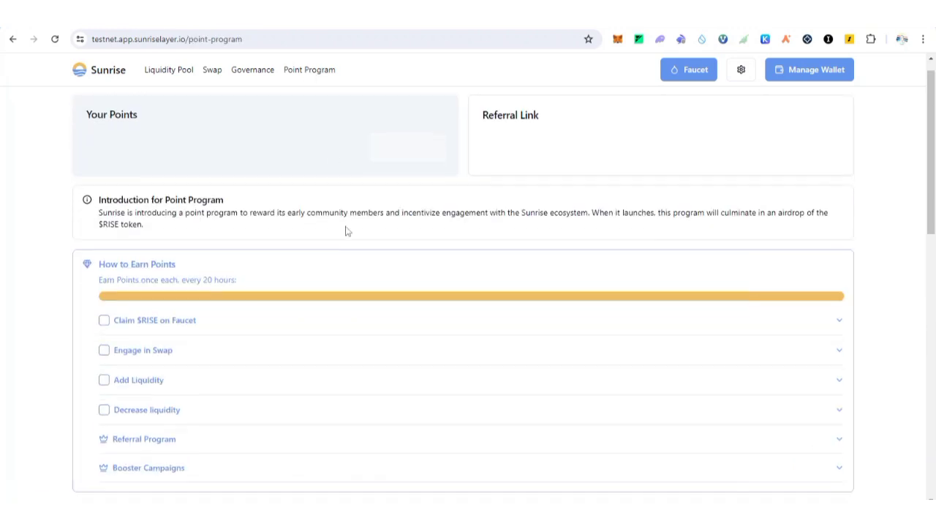
{"action": "scroll", "coordinate": [347, 230], "scroll_direction": "up", "scroll_amount": 2}
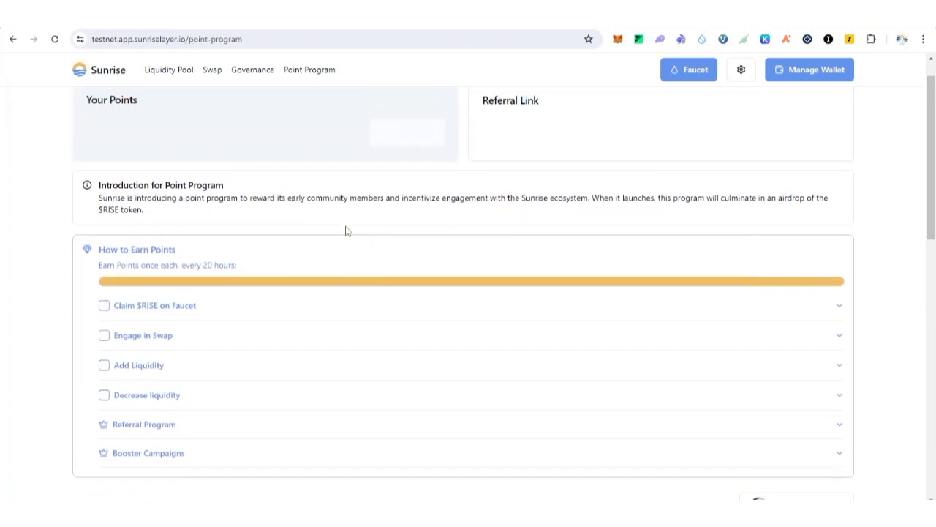
{"action": "left_click", "coordinate": [55, 39]}
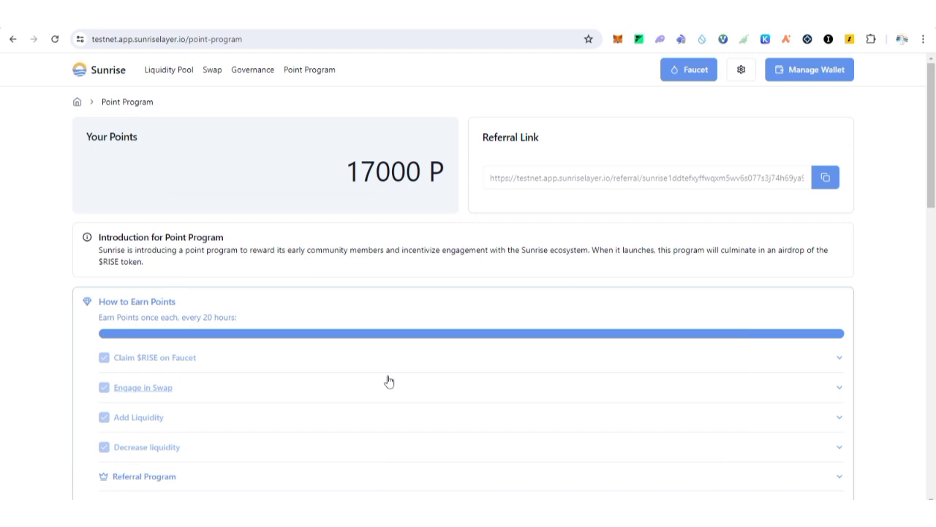
{"action": "scroll", "coordinate": [389, 381], "scroll_direction": "down", "scroll_amount": 1}
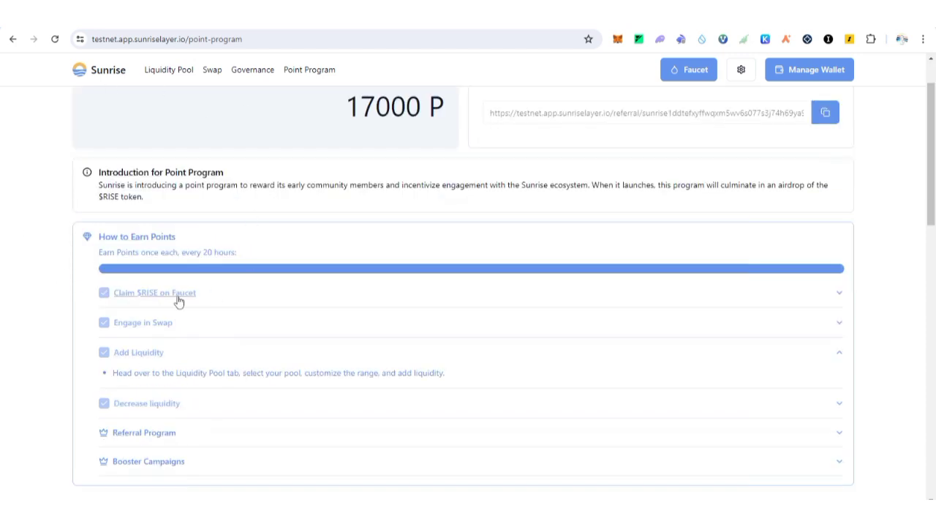
{"action": "scroll", "coordinate": [179, 300], "scroll_direction": "down", "scroll_amount": 1}
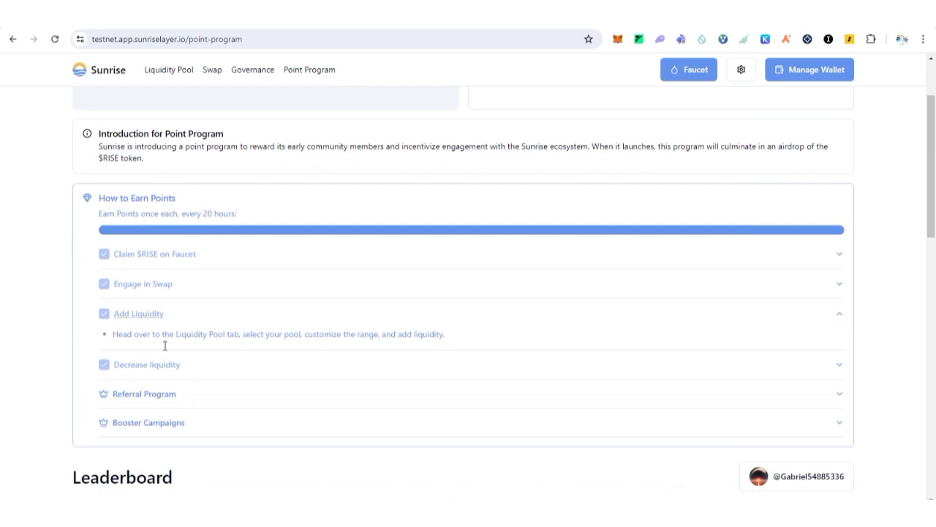
{"action": "scroll", "coordinate": [220, 328], "scroll_direction": "down", "scroll_amount": 1}
{"action": "scroll", "coordinate": [226, 143], "scroll_direction": "up", "scroll_amount": 3}
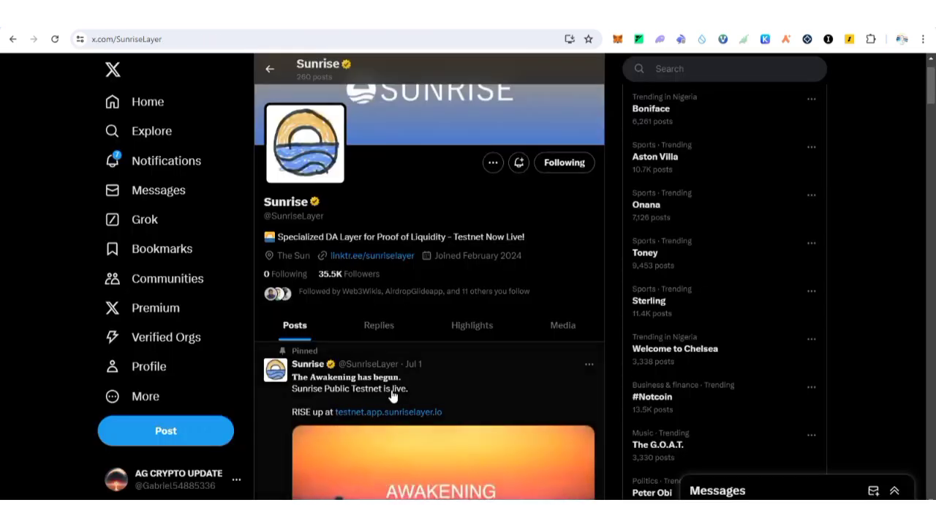
Step: Look through Sunrise's X profile, including its bio and the pinned post about the public testnet
{"action": "scroll", "coordinate": [392, 392], "scroll_direction": "down", "scroll_amount": 1}
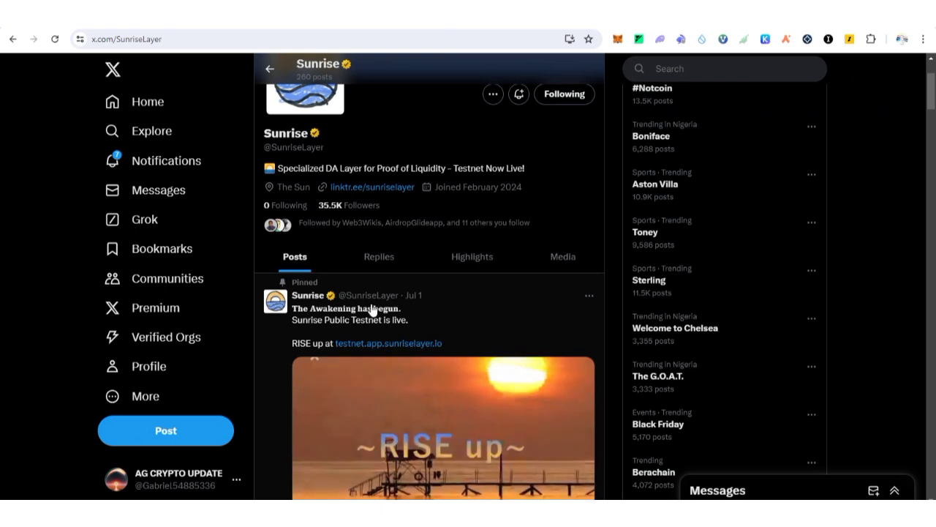
{"action": "scroll", "coordinate": [366, 310], "scroll_direction": "up", "scroll_amount": 1}
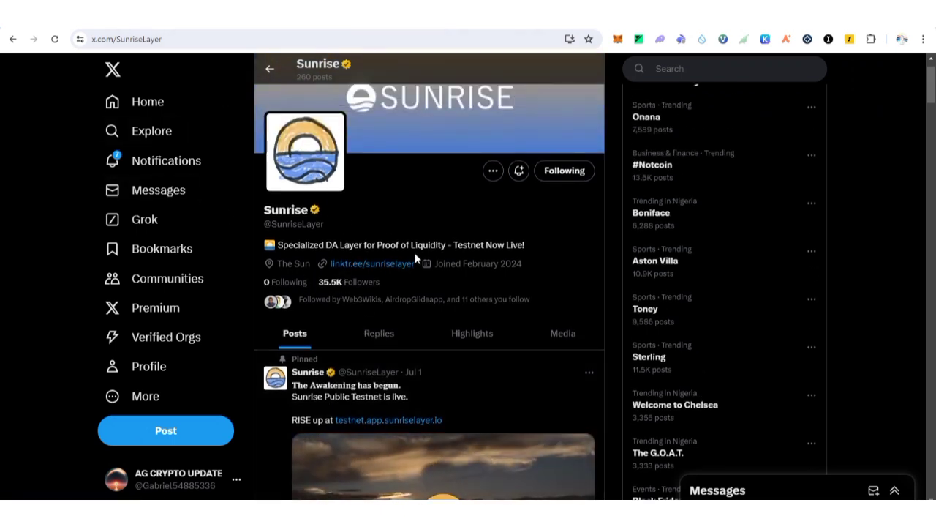
{"action": "scroll", "coordinate": [483, 267], "scroll_direction": "up", "scroll_amount": 1}
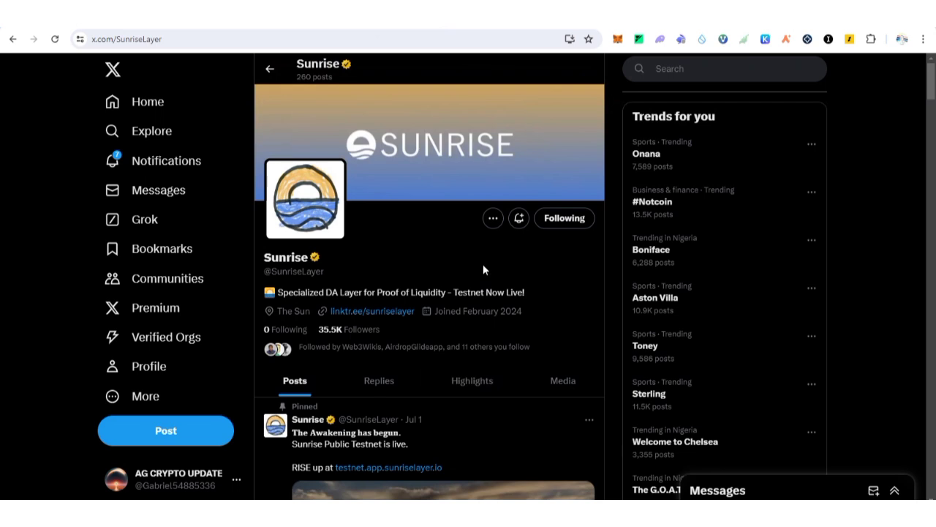
{"action": "scroll", "coordinate": [483, 270], "scroll_direction": "down", "scroll_amount": 3}
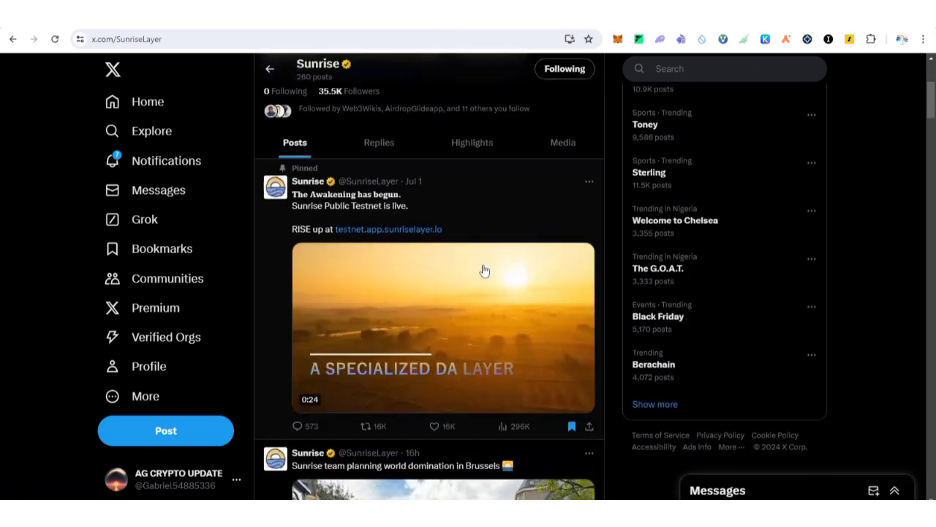
{"action": "mouse_move", "coordinate": [425, 291]}
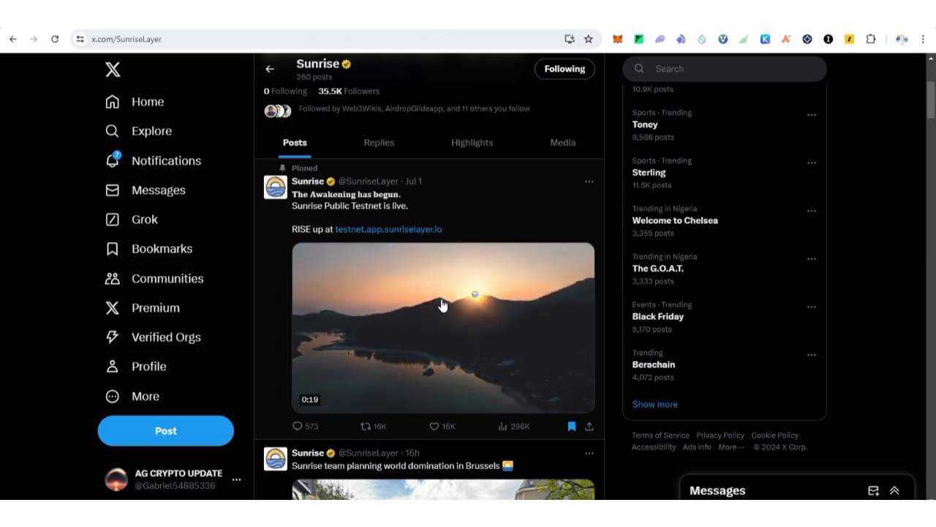
{"action": "scroll", "coordinate": [442, 306], "scroll_direction": "up", "scroll_amount": 3}
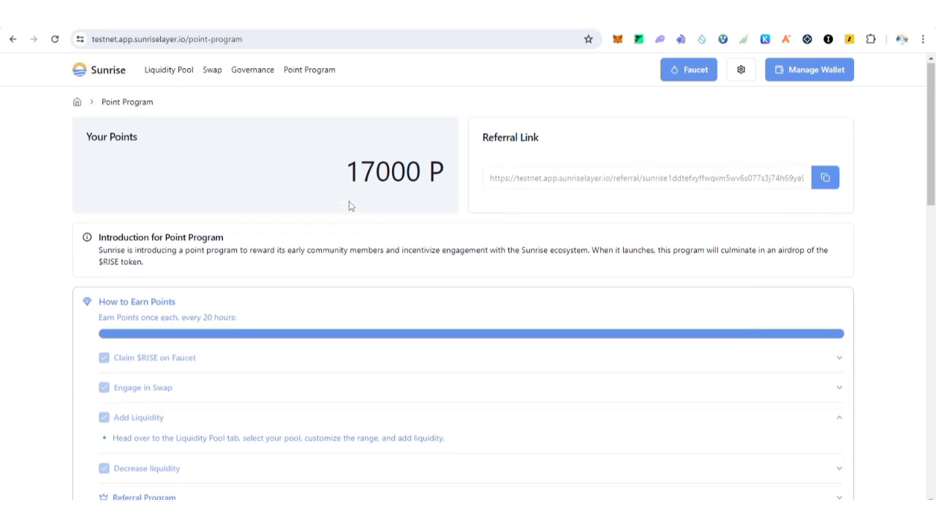
Step: Copy the account's referral link from the Point Program page
{"action": "scroll", "coordinate": [378, 266], "scroll_direction": "down", "scroll_amount": 2}
{"action": "scroll", "coordinate": [354, 386], "scroll_direction": "up", "scroll_amount": 2}
{"action": "left_click", "coordinate": [827, 179]}
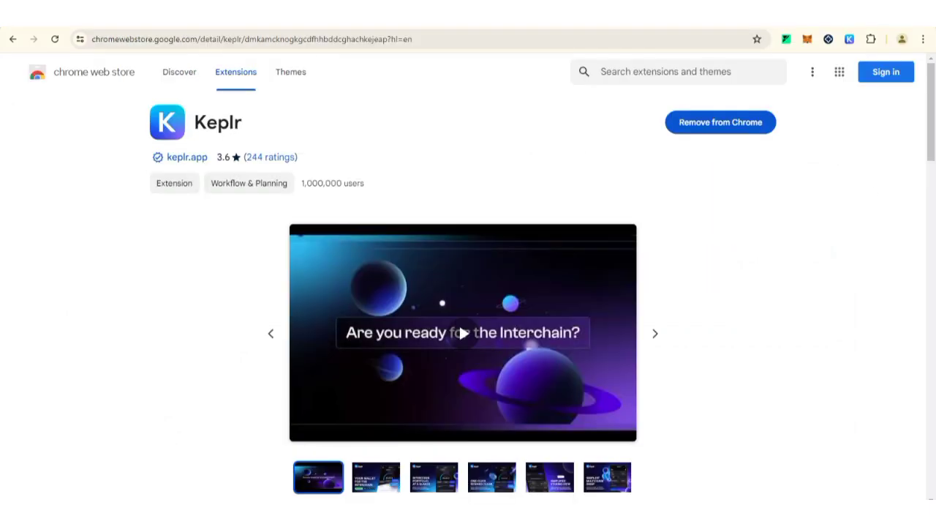
Step: Open the copied Sunrise referral link in a new tab of the other browser profile
{"action": "key", "text": "ctrl+t"}
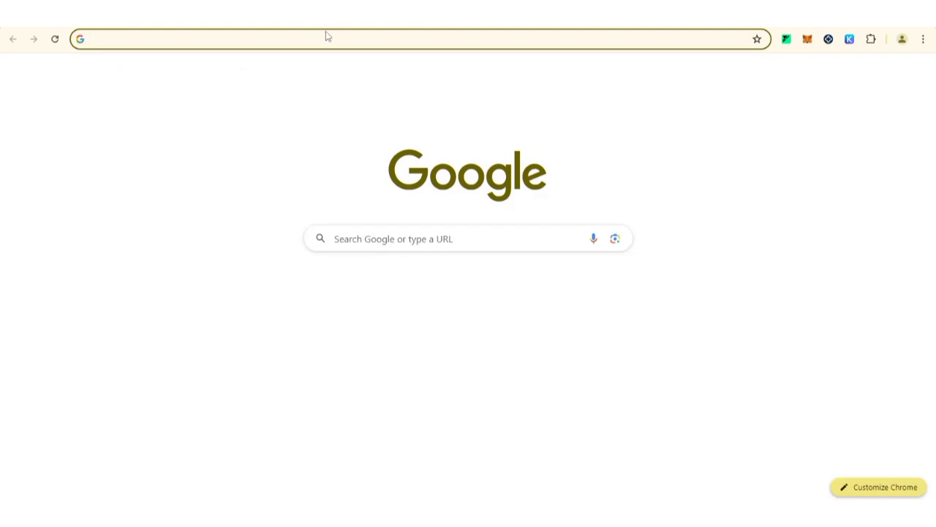
{"action": "left_click", "coordinate": [327, 32]}
{"action": "key", "text": "ctrl+v"}
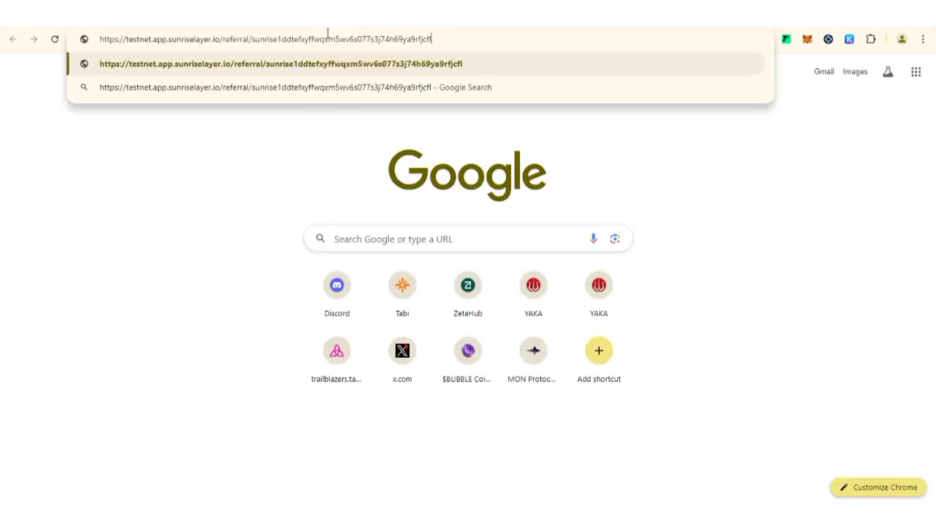
{"action": "key", "text": "Return"}
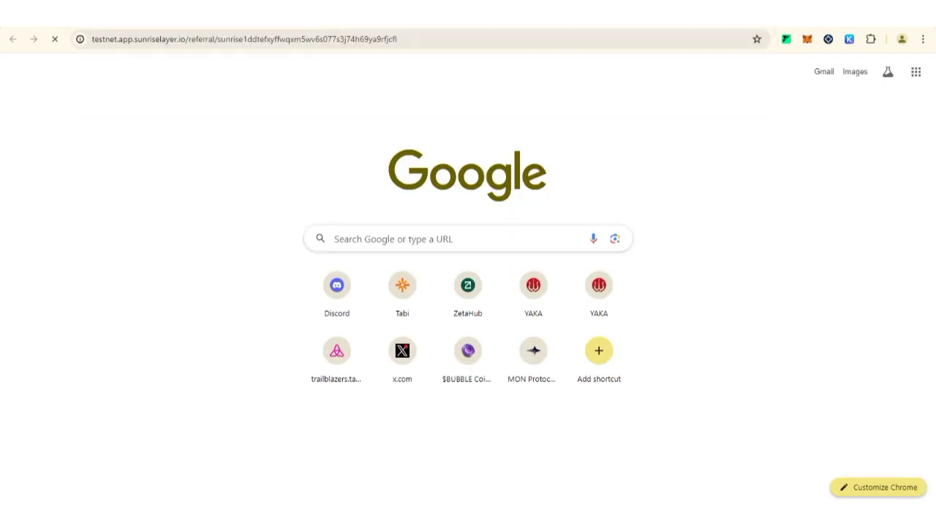
{"action": "key", "text": "Escape"}
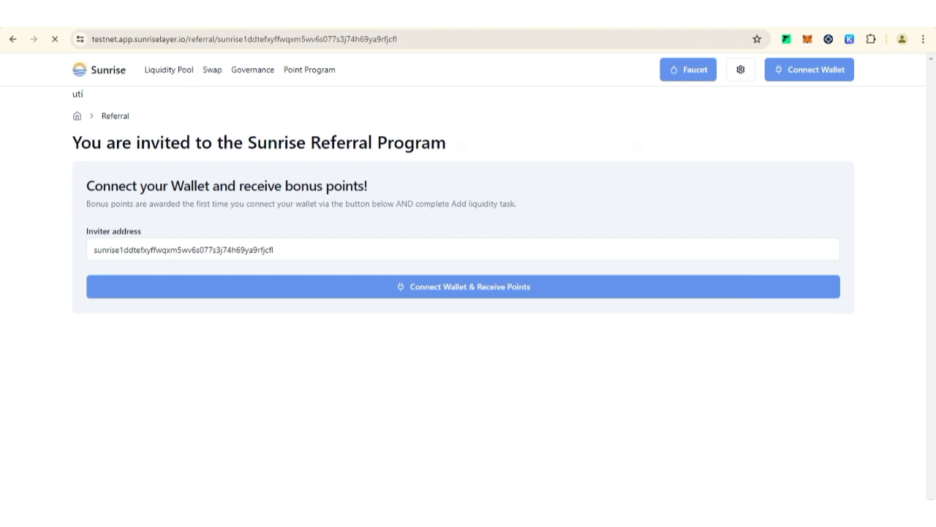
Step: Revisit the first profile's Point Program page, return to the referral page, and view the MetaMask wallet's token balances
{"action": "key", "text": "alt+Tab"}
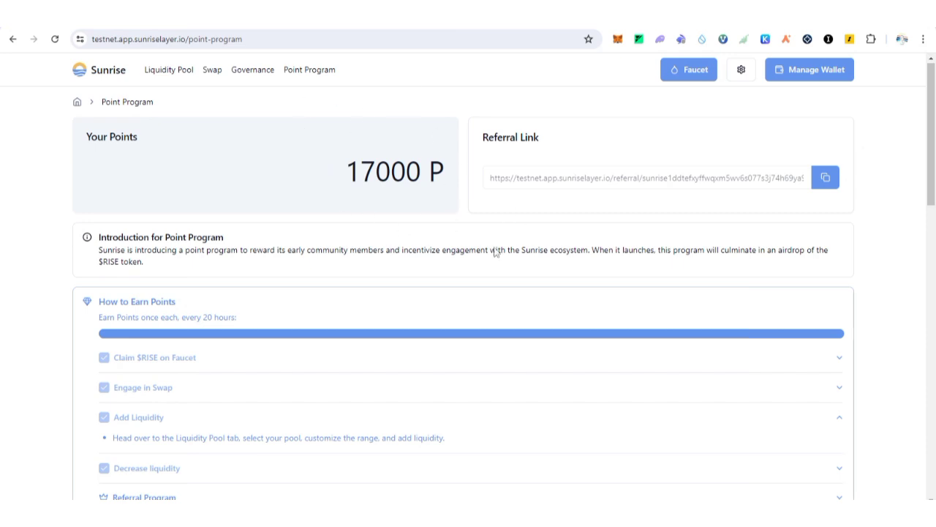
{"action": "key", "text": "alt+Tab"}
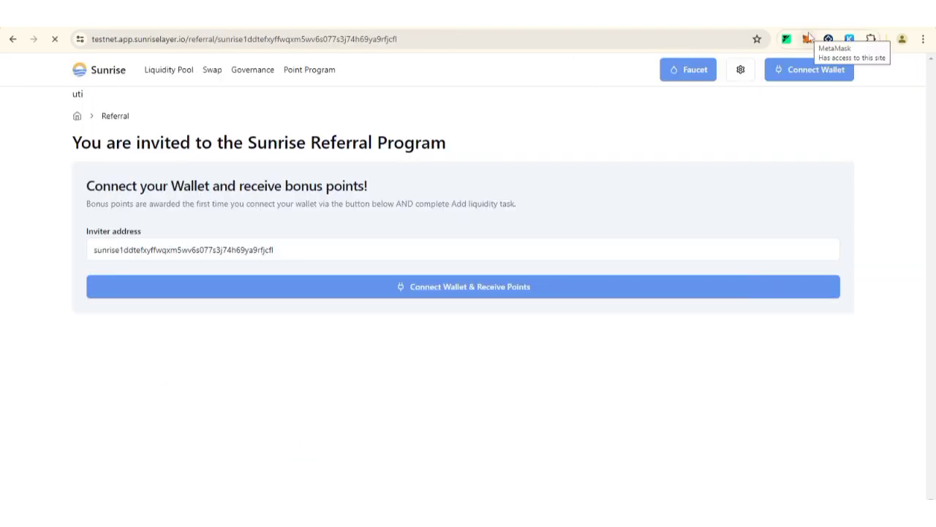
{"action": "left_click", "coordinate": [808, 39]}
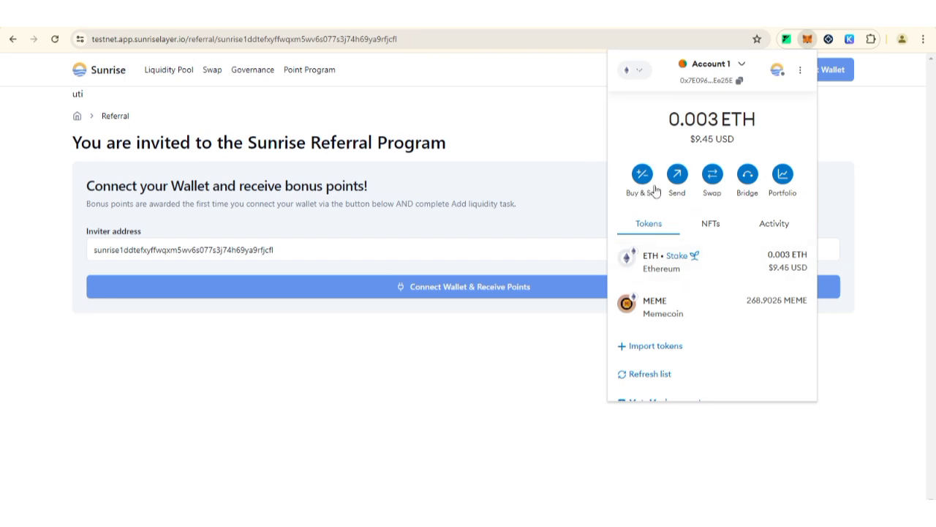
{"action": "left_click", "coordinate": [564, 120]}
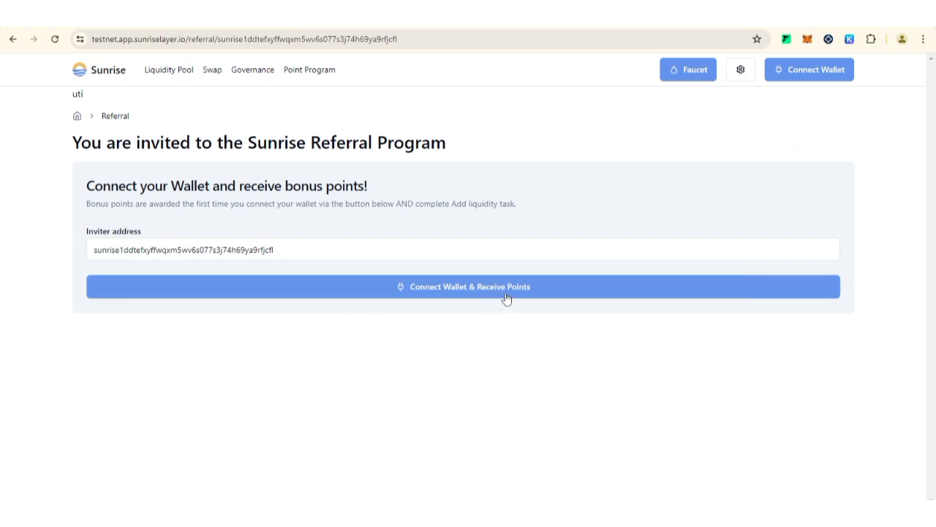
Step: Choose a Cosmos Address with Keplr for the referral connection and approve adding the Sunrise chain to Keplr
{"action": "left_click", "coordinate": [465, 292]}
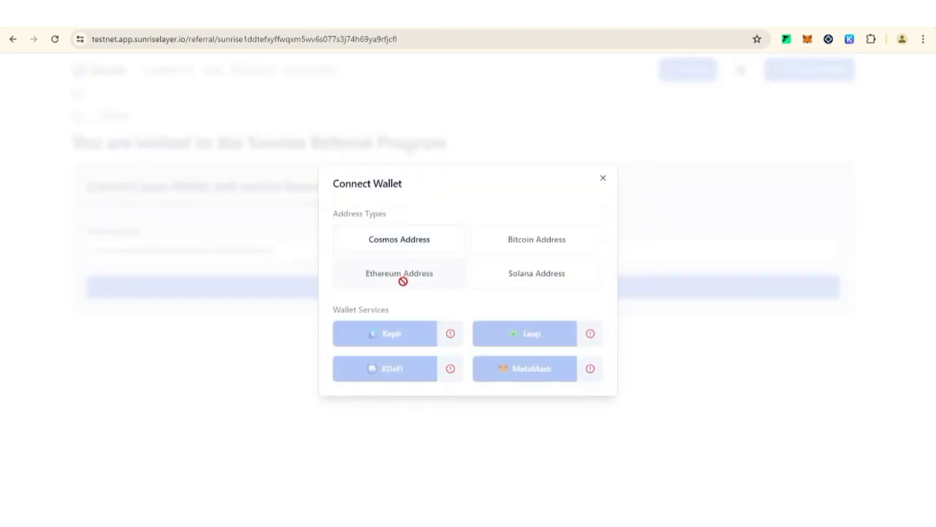
{"action": "left_click", "coordinate": [412, 245]}
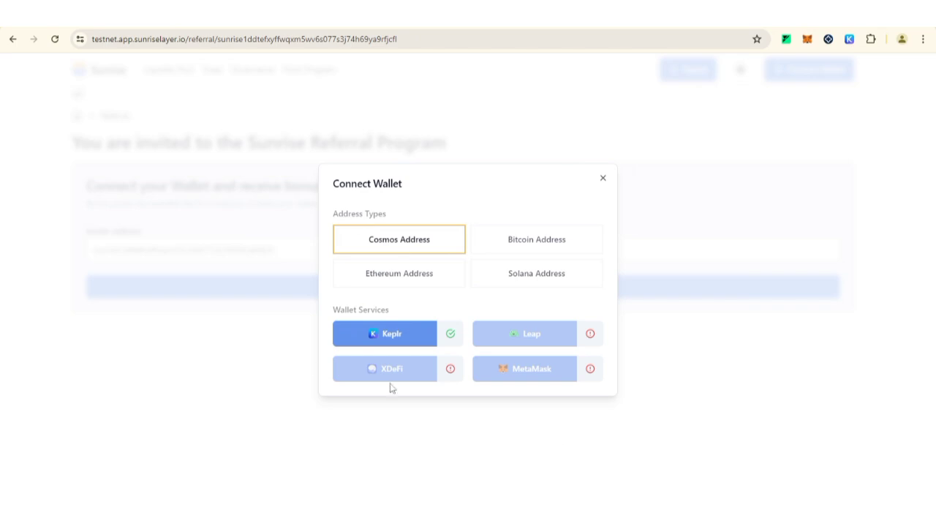
{"action": "left_click", "coordinate": [403, 338]}
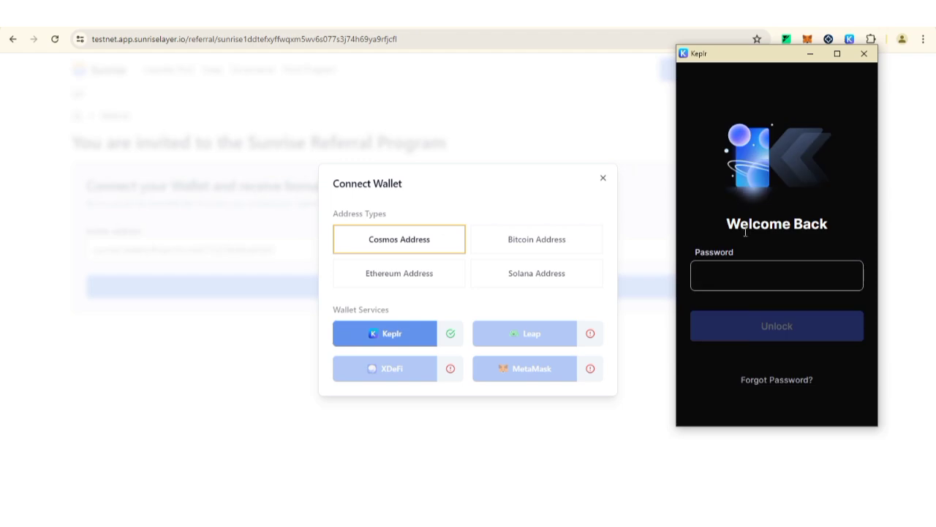
{"action": "key", "text": "Escape"}
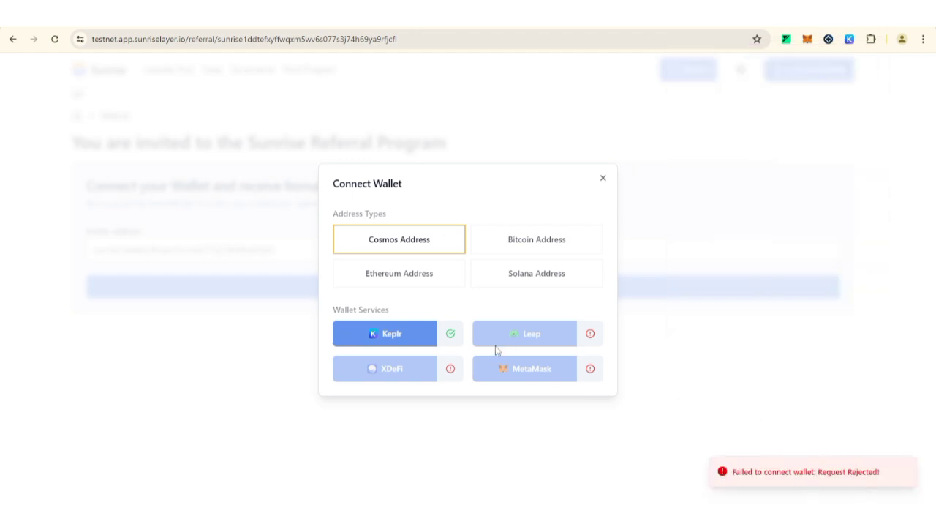
{"action": "left_click", "coordinate": [424, 334]}
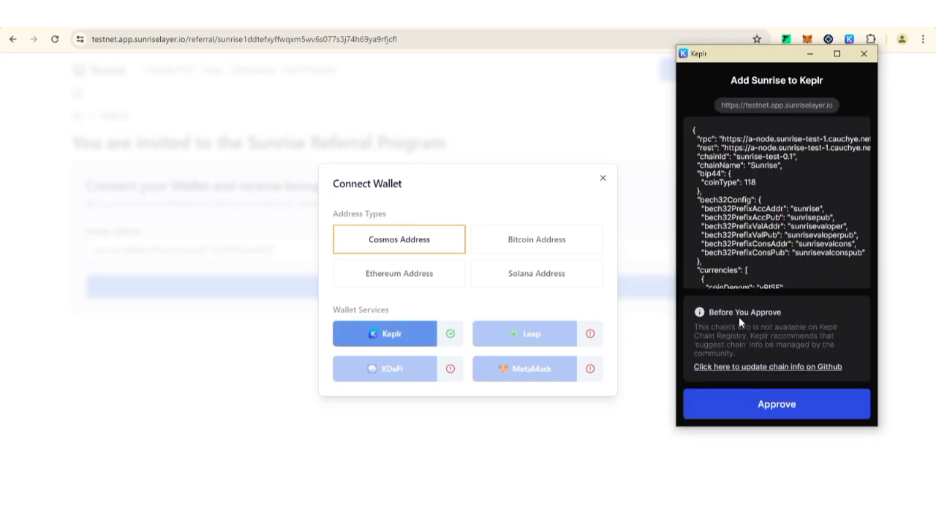
{"action": "left_click", "coordinate": [777, 406]}
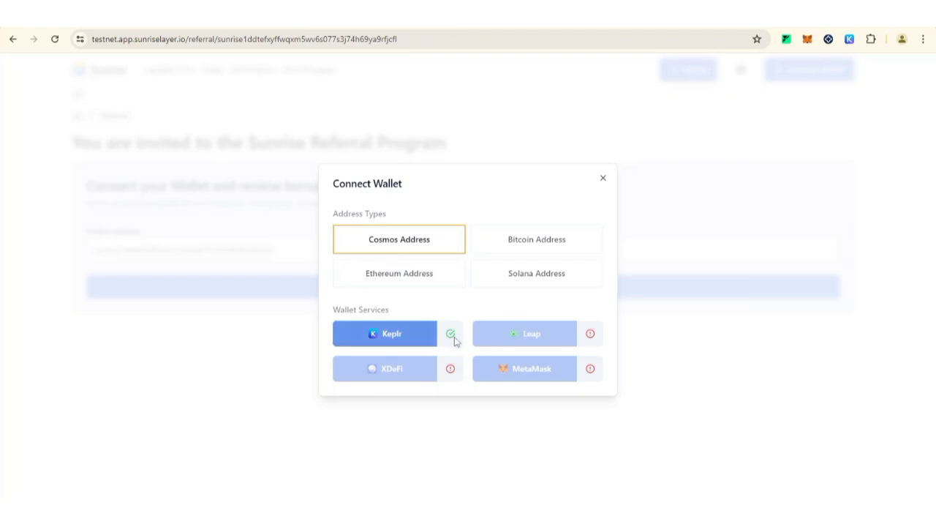
Step: Connect Keplr by approving Sunrise's connection request, and check the new account's points on the Point Program page
{"action": "left_click", "coordinate": [411, 339]}
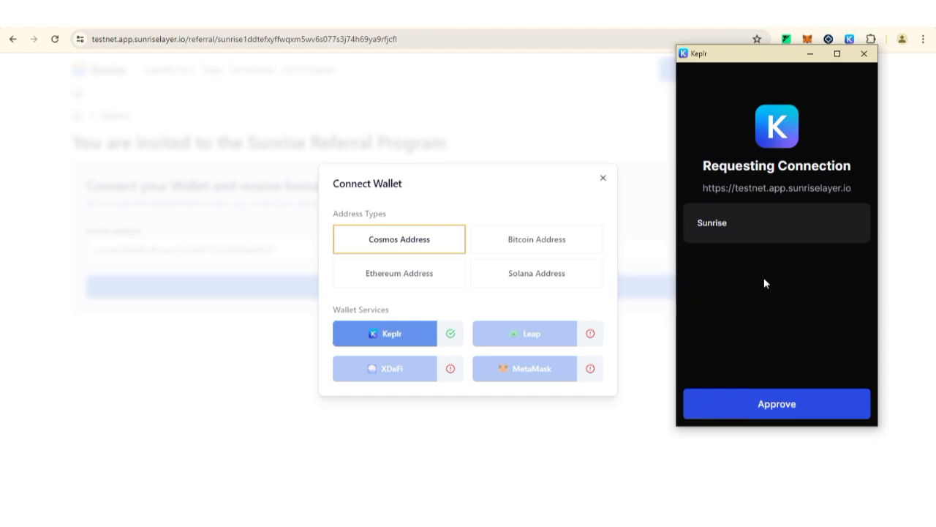
{"action": "left_click", "coordinate": [776, 406]}
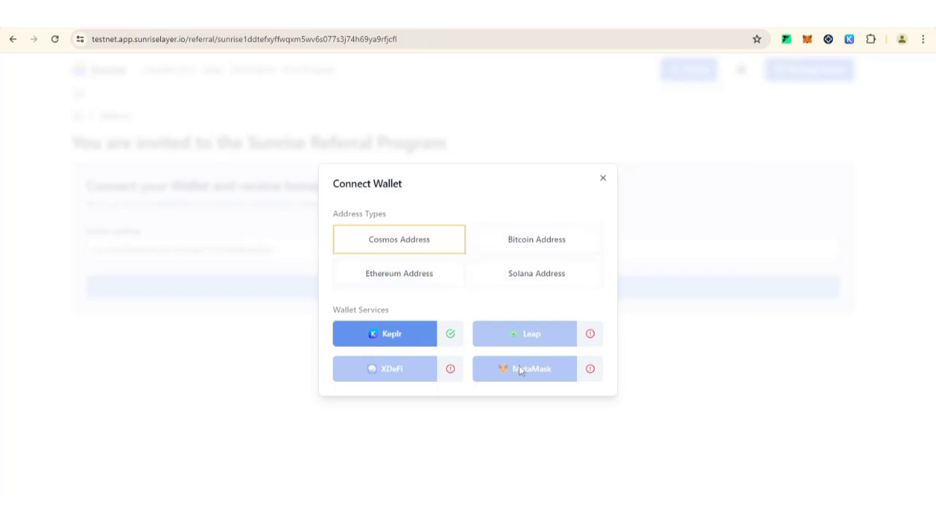
{"action": "left_click", "coordinate": [590, 369]}
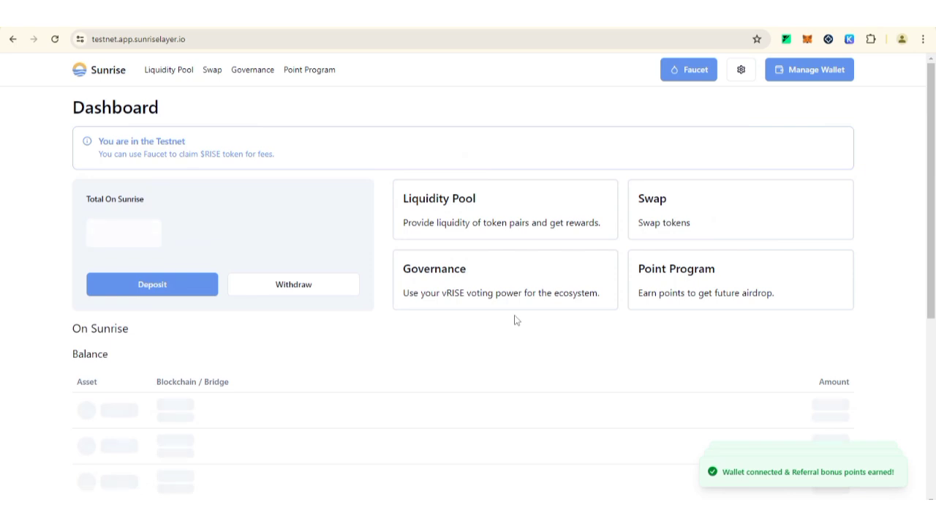
{"action": "left_click", "coordinate": [310, 72]}
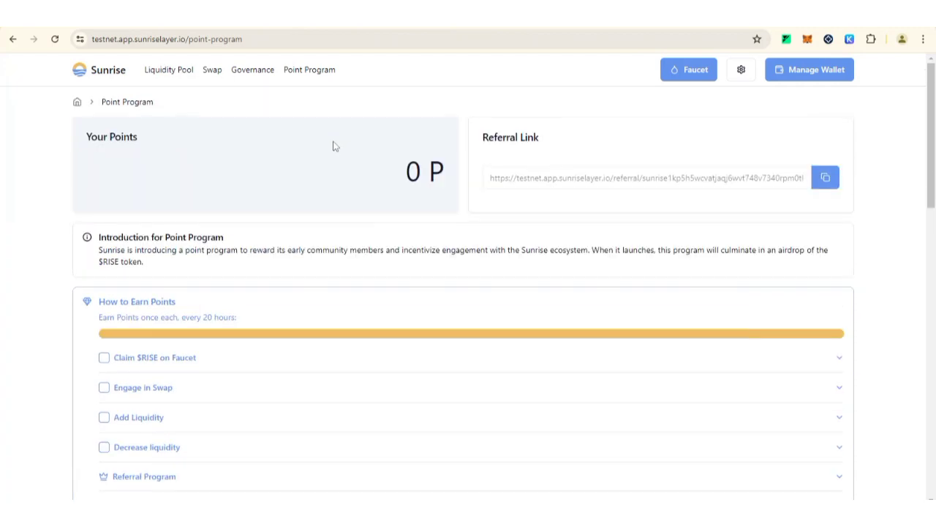
Step: Return to the Sunrise dashboard and start connecting another wallet, choosing an Ethereum Address with MetaMask
{"action": "left_click", "coordinate": [121, 76]}
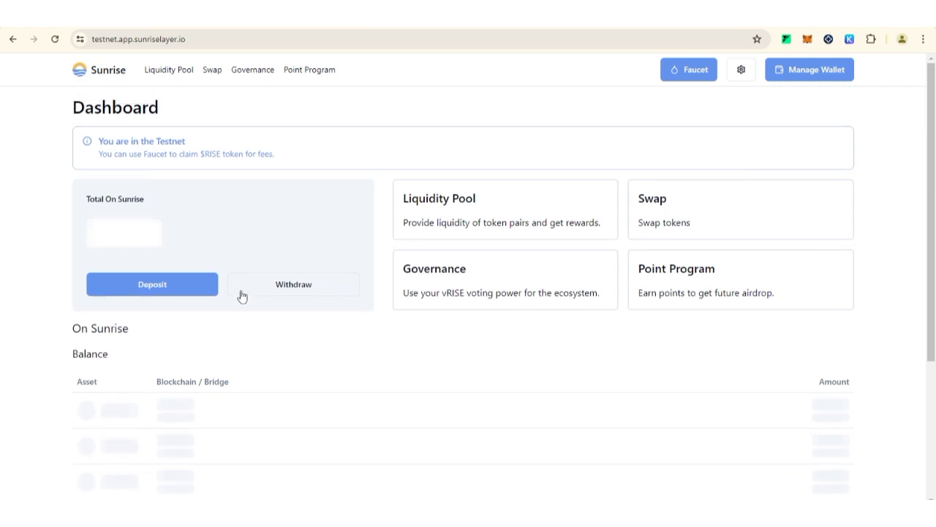
{"action": "left_click", "coordinate": [816, 73]}
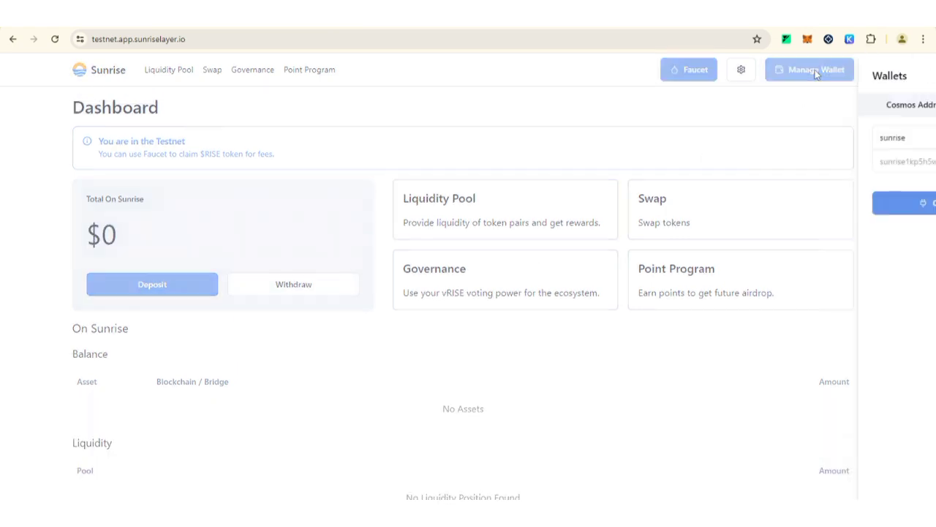
{"action": "left_click", "coordinate": [812, 204]}
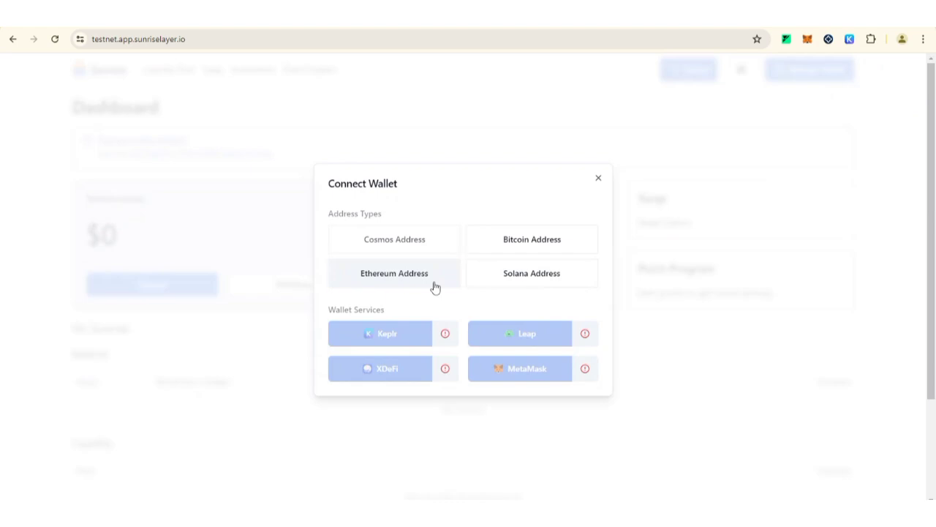
{"action": "left_click", "coordinate": [435, 286]}
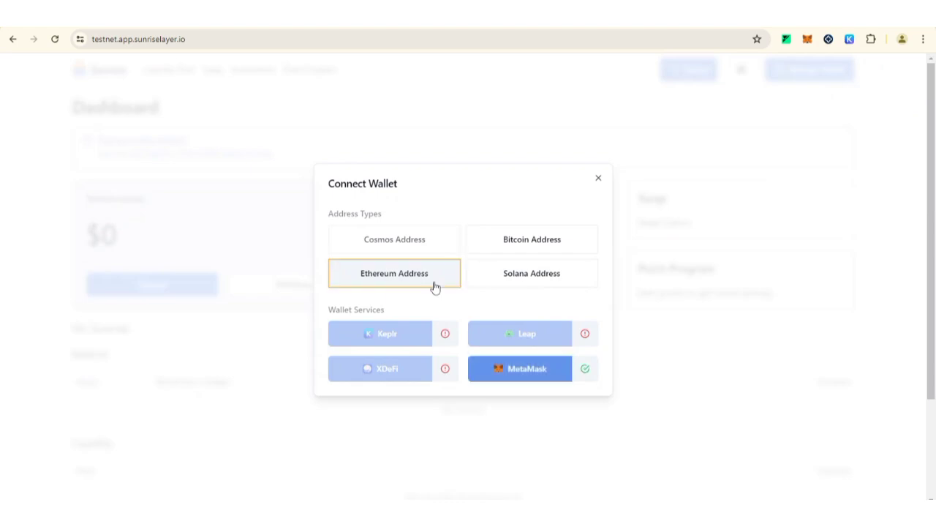
{"action": "left_click", "coordinate": [530, 370]}
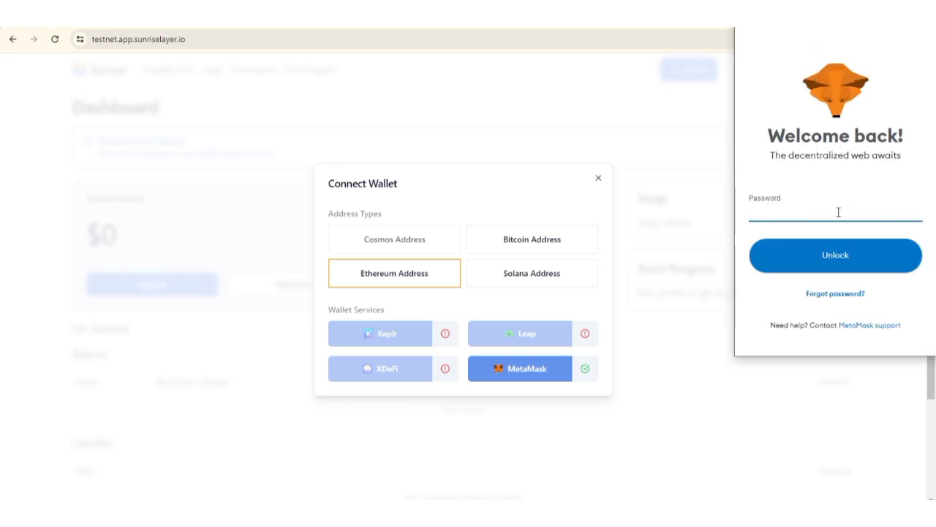
Step: Unlock MetaMask with the wallet password, approve connecting Account 1 to Sunrise, and check the connected wallet addresses
{"action": "type", "text": "•••••••"}
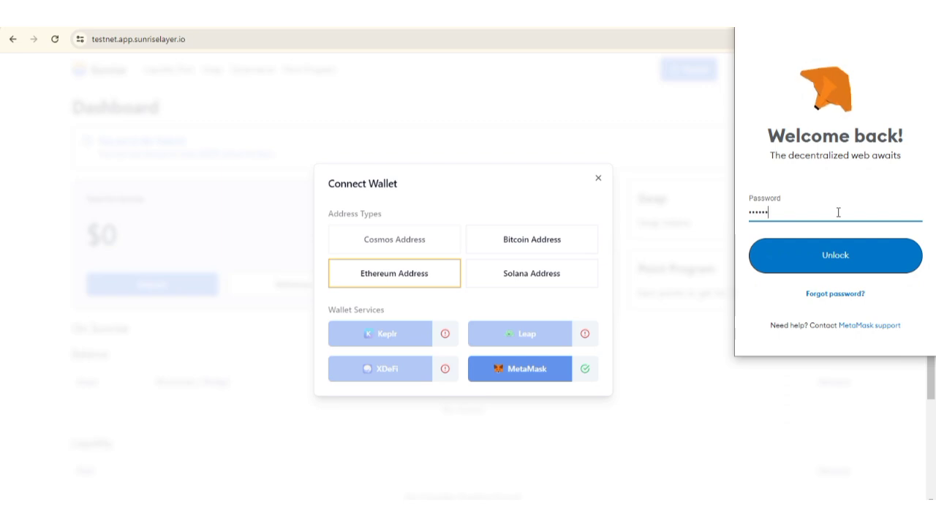
{"action": "type", "text": "••"}
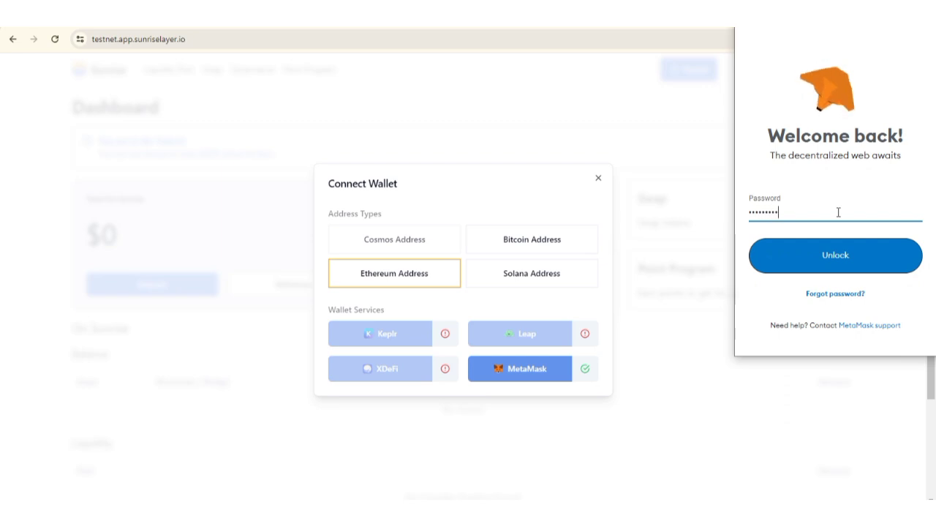
{"action": "left_click", "coordinate": [830, 266]}
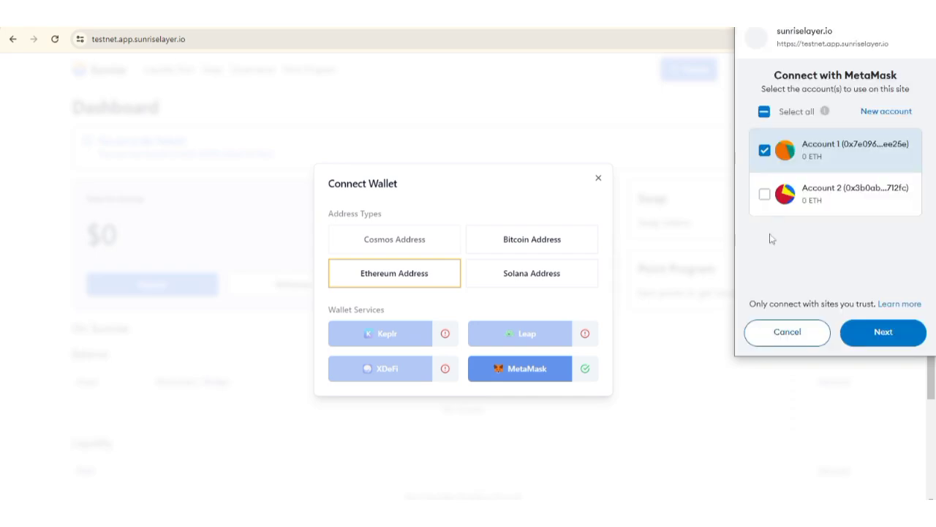
{"action": "left_click", "coordinate": [873, 335]}
{"action": "left_click", "coordinate": [870, 335]}
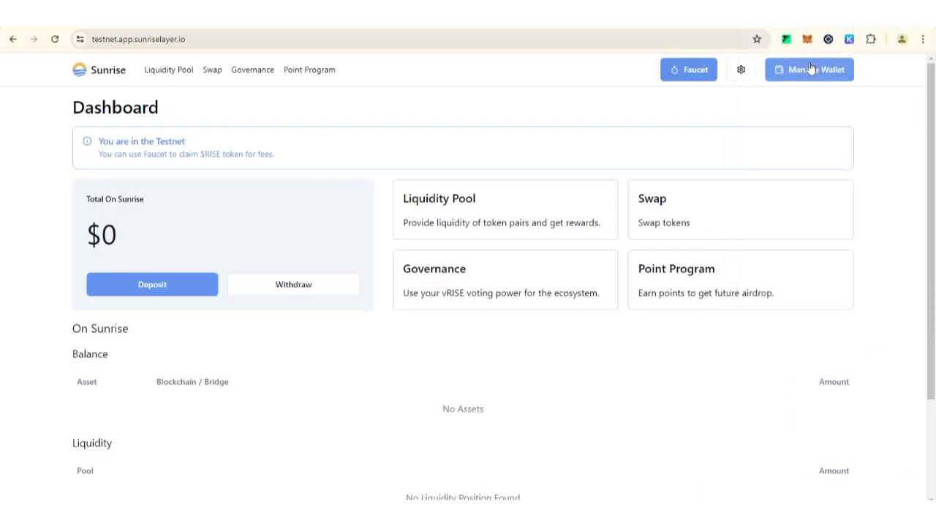
{"action": "left_click", "coordinate": [786, 68]}
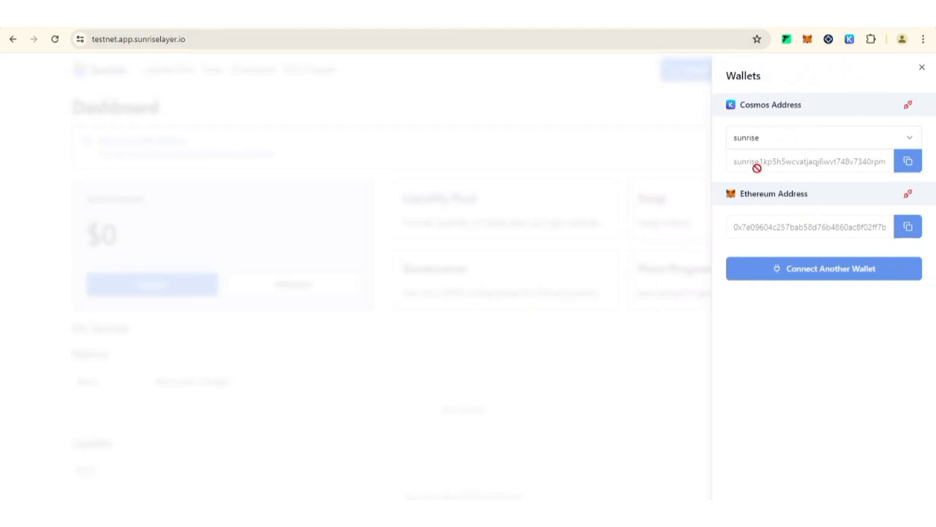
{"action": "left_click", "coordinate": [583, 405]}
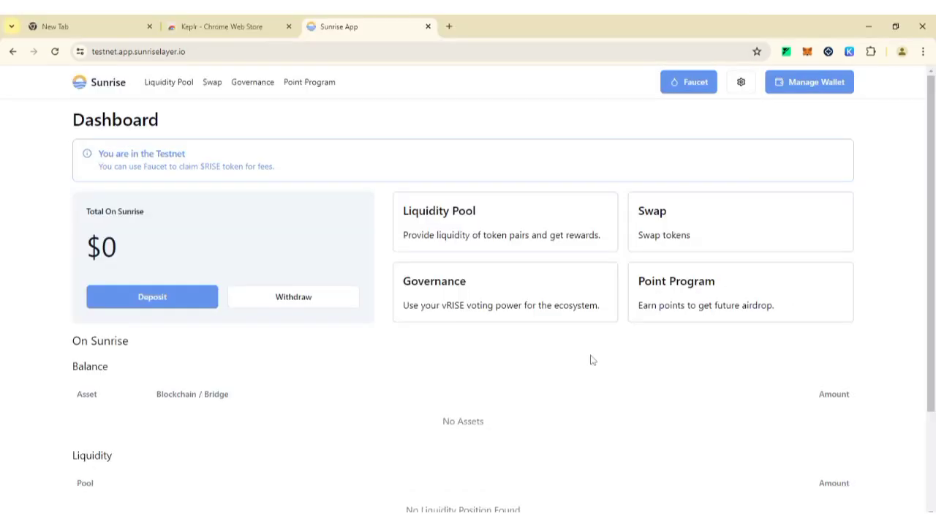
Step: Enable the Sunrise chain in Keplr's chain visibility settings, finding it with the search term "rise", and save the selection
{"action": "left_click", "coordinate": [849, 52]}
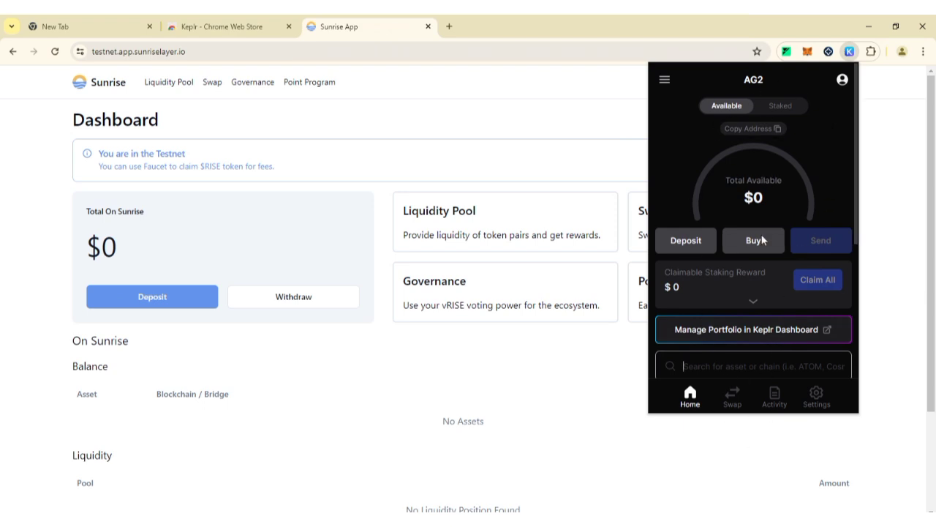
{"action": "left_click", "coordinate": [664, 83]}
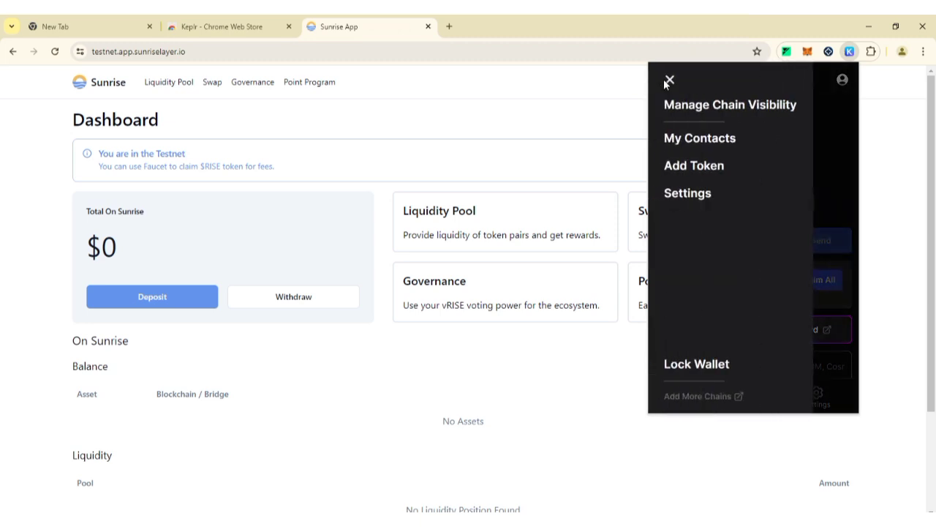
{"action": "left_click", "coordinate": [692, 108]}
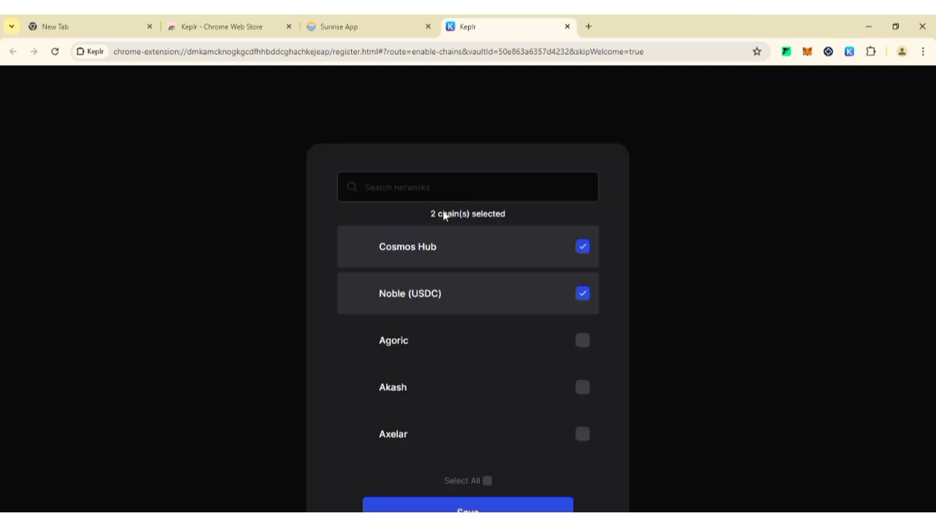
{"action": "left_click", "coordinate": [451, 173]}
{"action": "type", "text": "rise"}
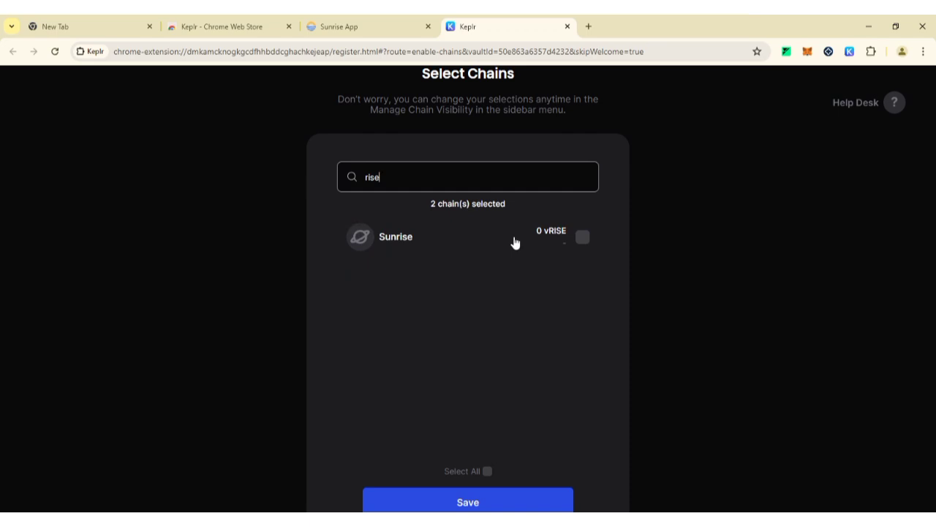
{"action": "left_click", "coordinate": [584, 237]}
{"action": "scroll", "coordinate": [553, 422], "scroll_direction": "down", "scroll_amount": 1}
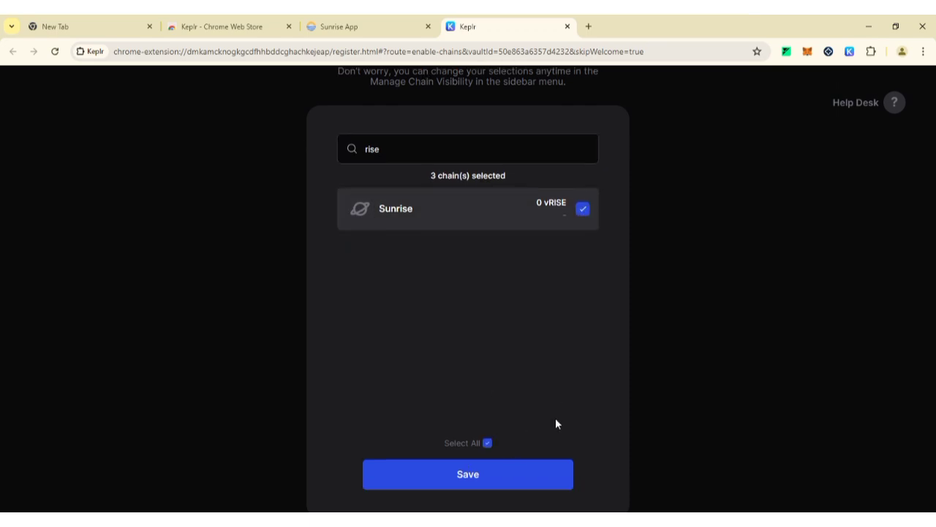
{"action": "left_click", "coordinate": [525, 486]}
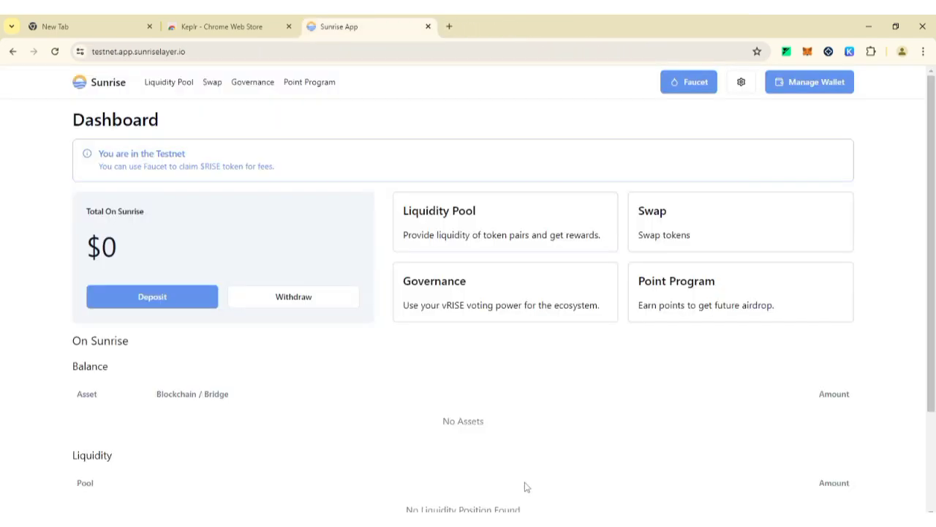
Step: Check Keplr's available balances for the Sunrise token and return to the dashboard
{"action": "left_click", "coordinate": [850, 51]}
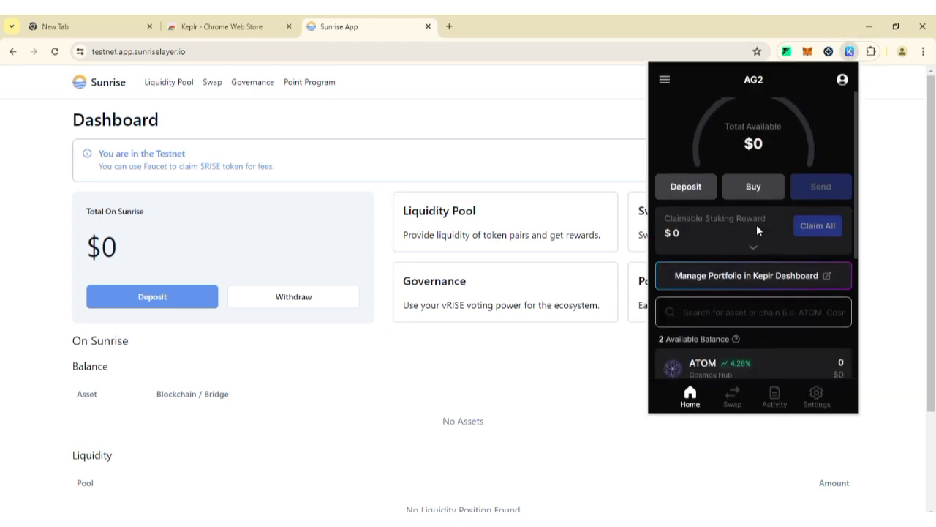
{"action": "scroll", "coordinate": [757, 225], "scroll_direction": "down", "scroll_amount": 3}
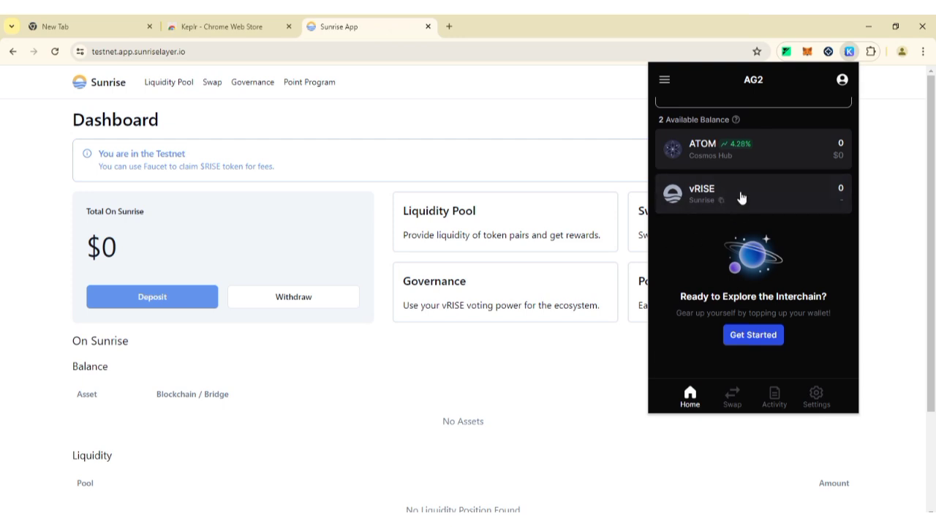
{"action": "scroll", "coordinate": [701, 195], "scroll_direction": "up", "scroll_amount": 3}
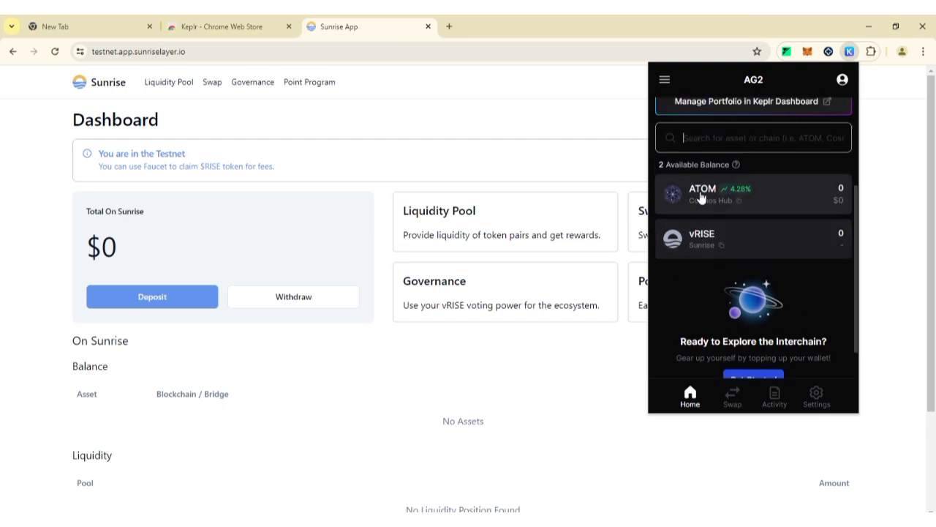
{"action": "left_click", "coordinate": [592, 158]}
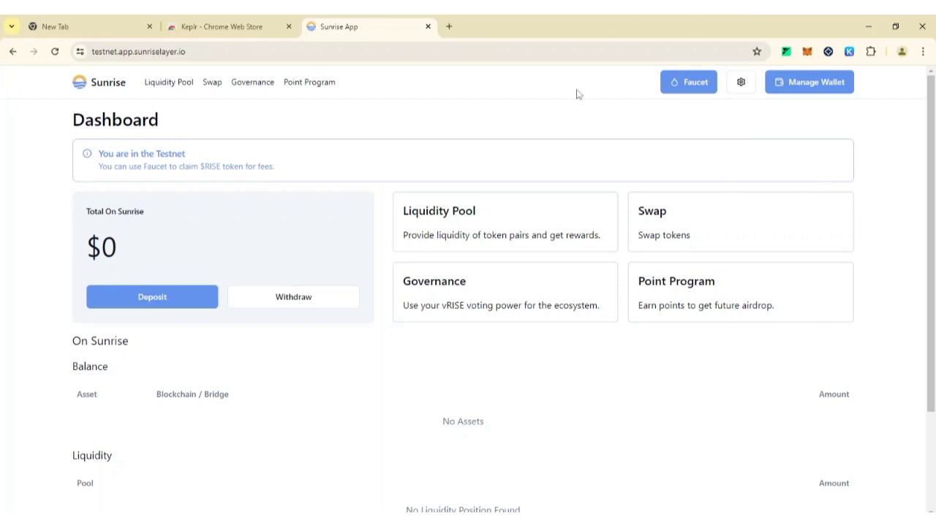
Step: Review the testnet faucet's requirements, verify that both wallets are connected, and send a faucet request for 10 RISE
{"action": "left_click", "coordinate": [686, 83]}
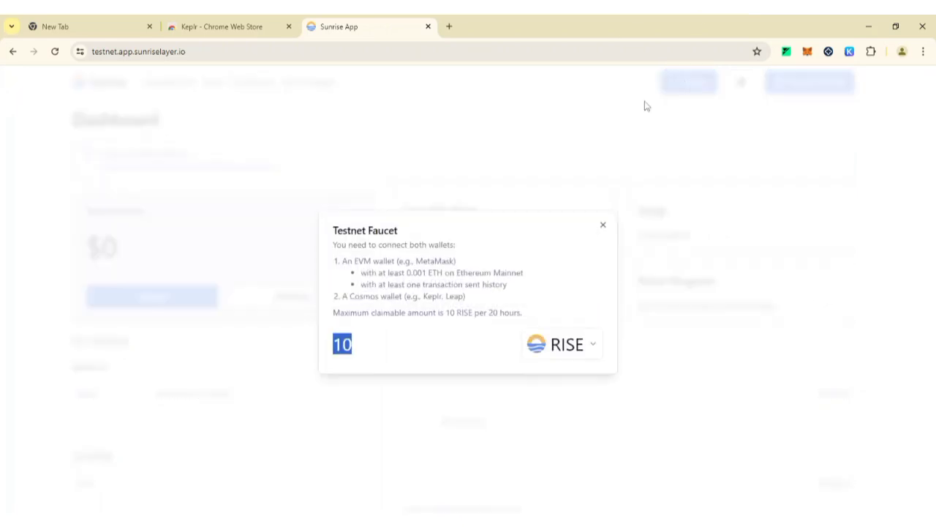
{"action": "left_click", "coordinate": [344, 330]}
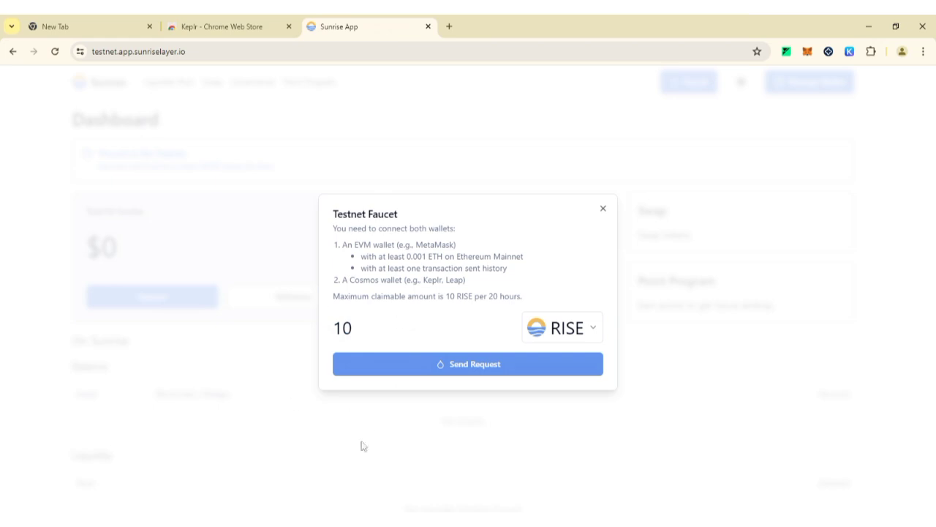
{"action": "left_click", "coordinate": [808, 114]}
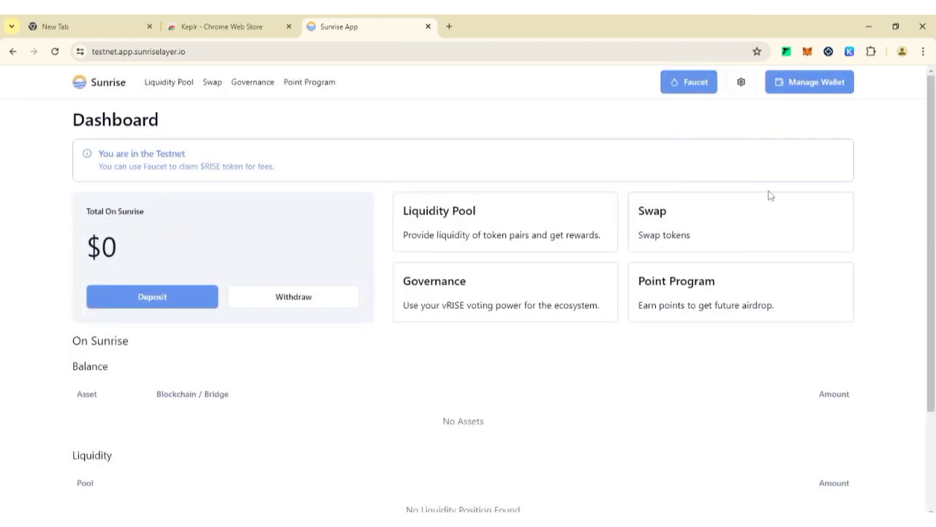
{"action": "left_click", "coordinate": [804, 82]}
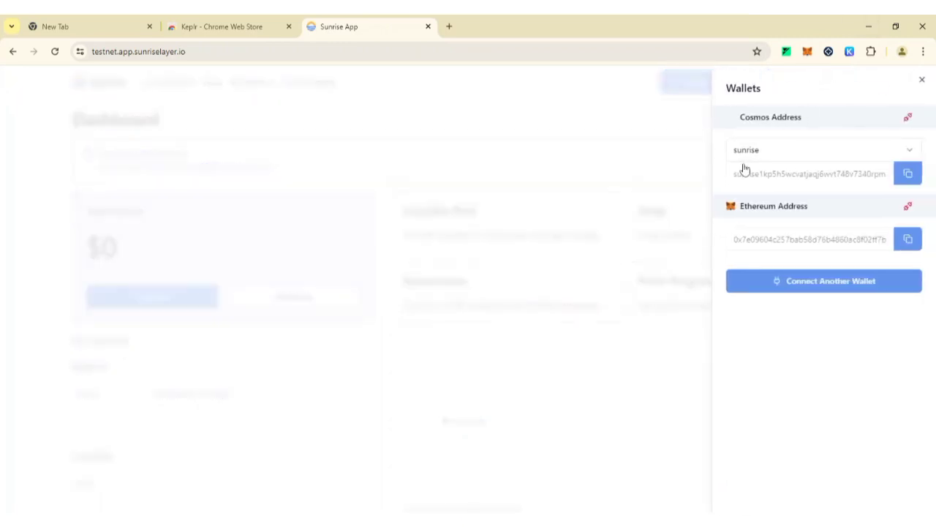
{"action": "left_click", "coordinate": [922, 80]}
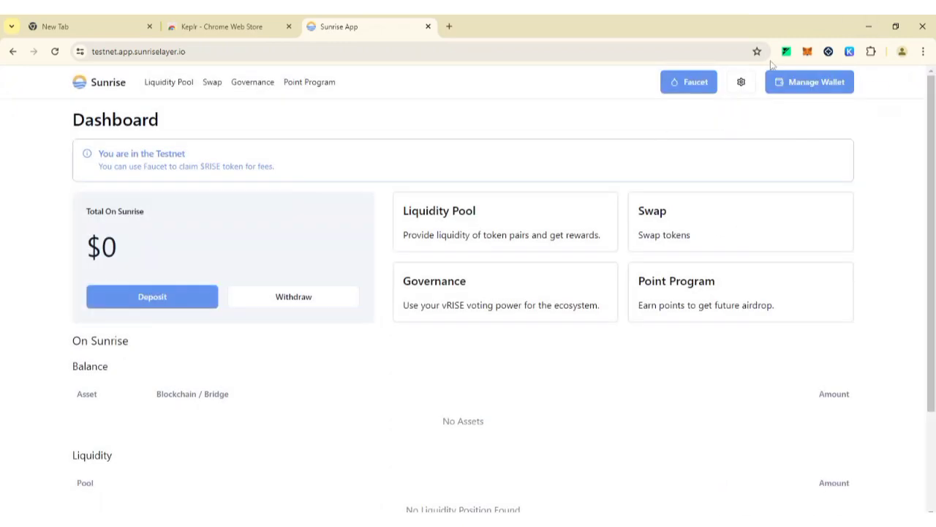
{"action": "left_click", "coordinate": [691, 82]}
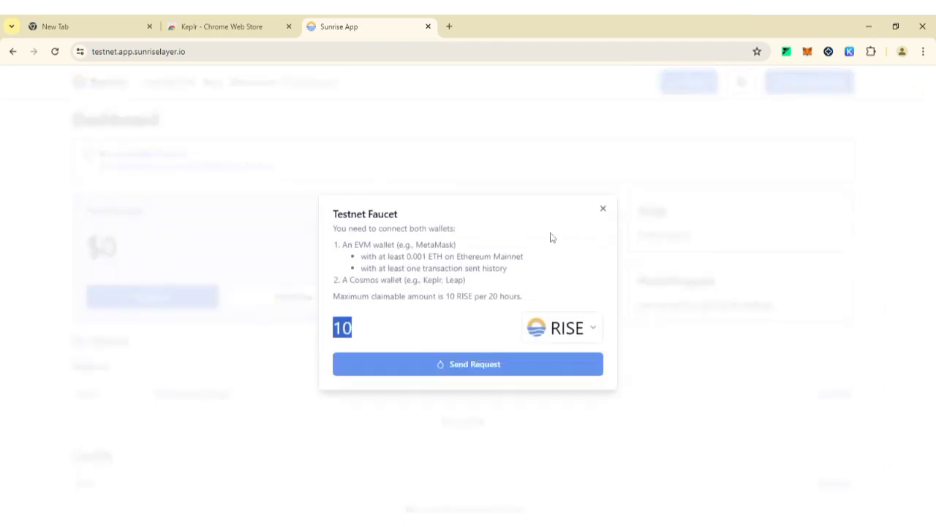
{"action": "left_click", "coordinate": [540, 365]}
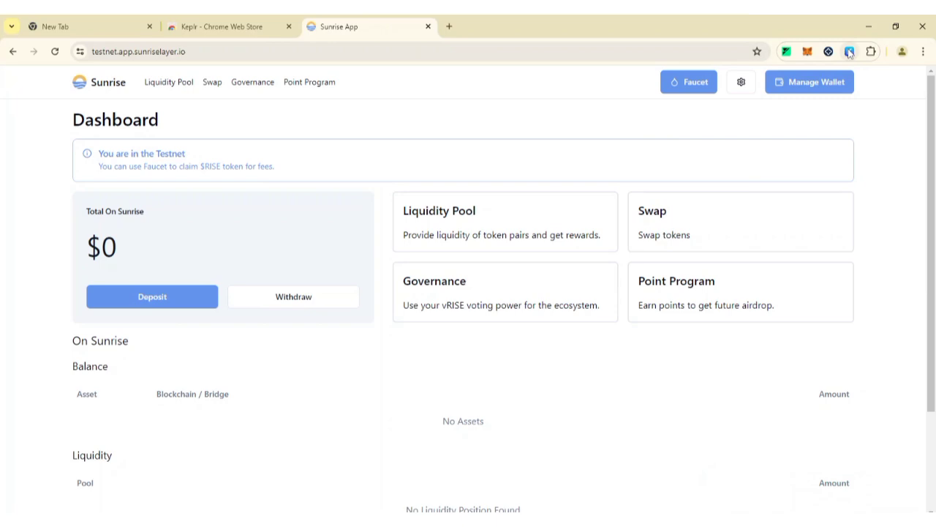
Step: Check the RISE balance in the Keplr wallet and return to the dashboard
{"action": "left_click", "coordinate": [849, 51]}
{"action": "left_click", "coordinate": [850, 51]}
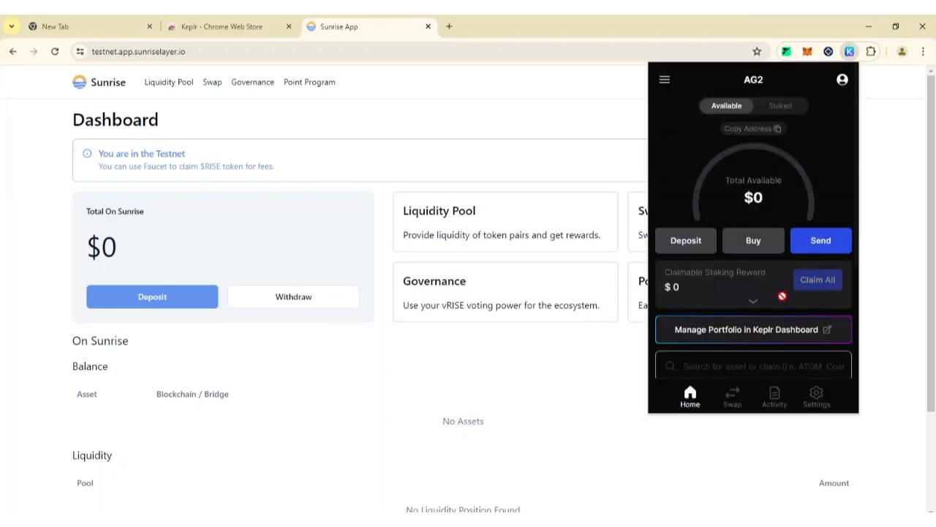
{"action": "scroll", "coordinate": [781, 300], "scroll_direction": "down", "scroll_amount": 3}
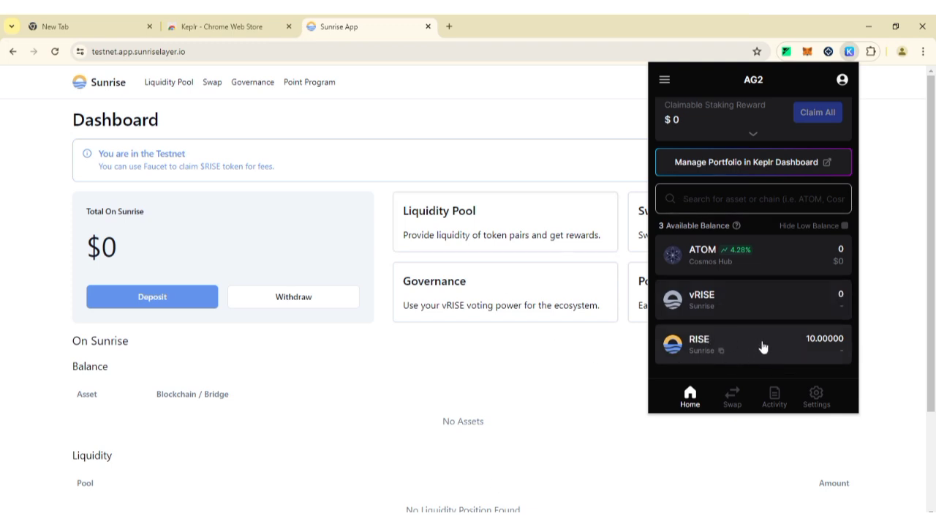
{"action": "left_click", "coordinate": [593, 370]}
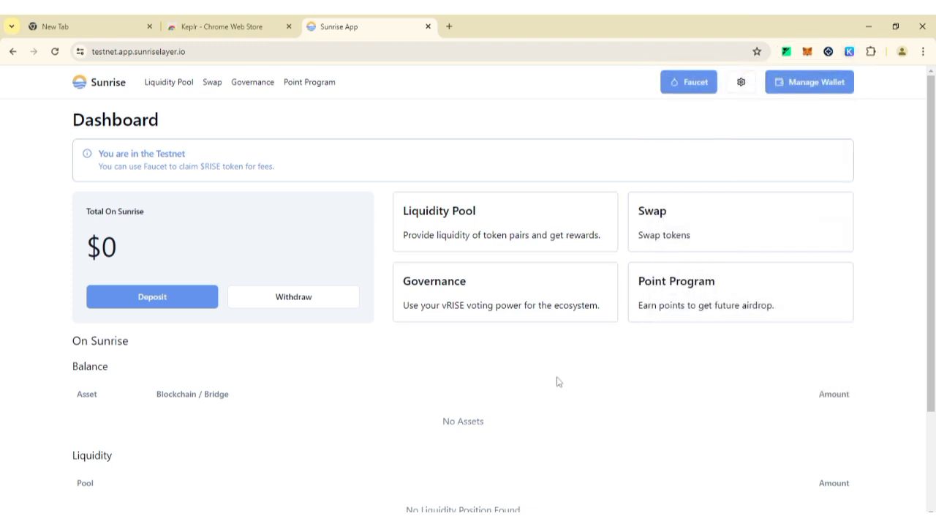
Step: Open the Point Program page and review the account's points and the tasks for earning points
{"action": "scroll", "coordinate": [558, 381], "scroll_direction": "down", "scroll_amount": 1}
{"action": "scroll", "coordinate": [558, 381], "scroll_direction": "up", "scroll_amount": 1}
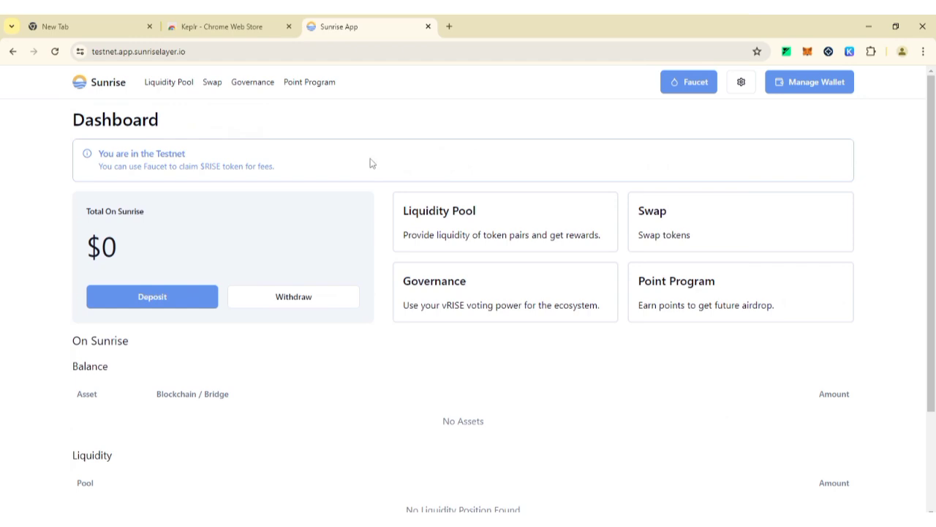
{"action": "left_click", "coordinate": [320, 82]}
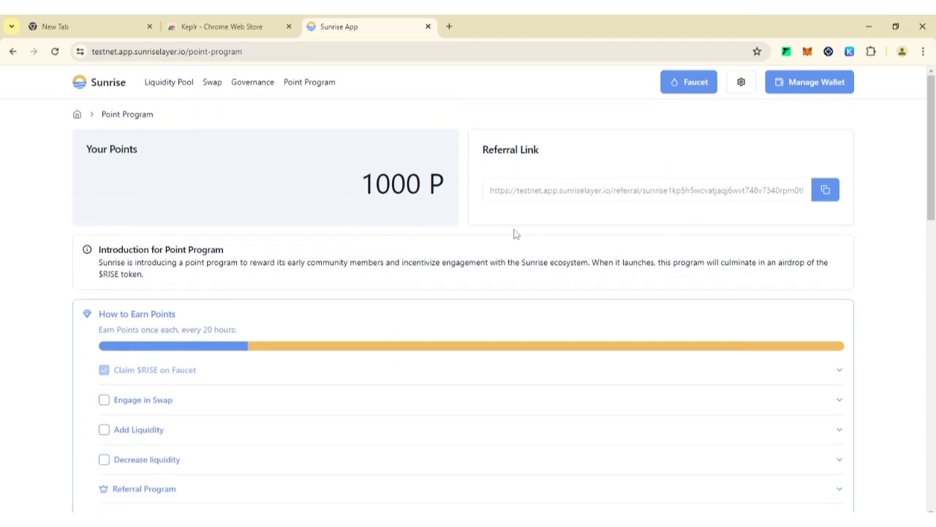
{"action": "scroll", "coordinate": [379, 402], "scroll_direction": "down", "scroll_amount": 1}
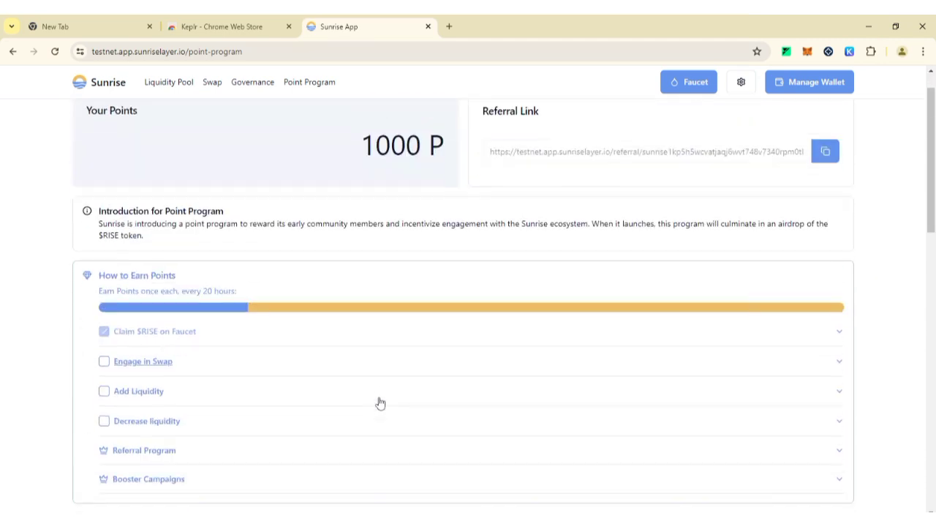
{"action": "scroll", "coordinate": [136, 361], "scroll_direction": "down", "scroll_amount": 3}
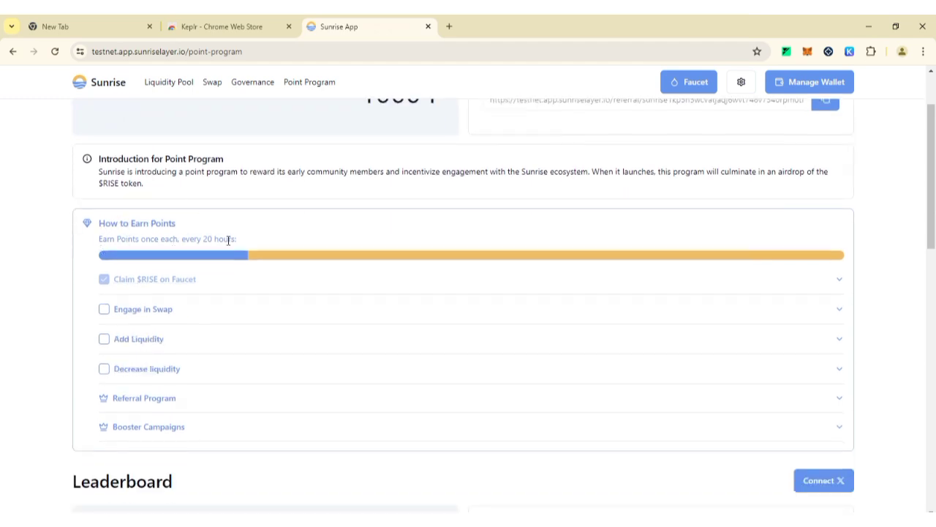
Step: Review the tasks for earning points, including the details of the Referral Program and Booster Campaigns
{"action": "scroll", "coordinate": [228, 242], "scroll_direction": "up", "scroll_amount": 2}
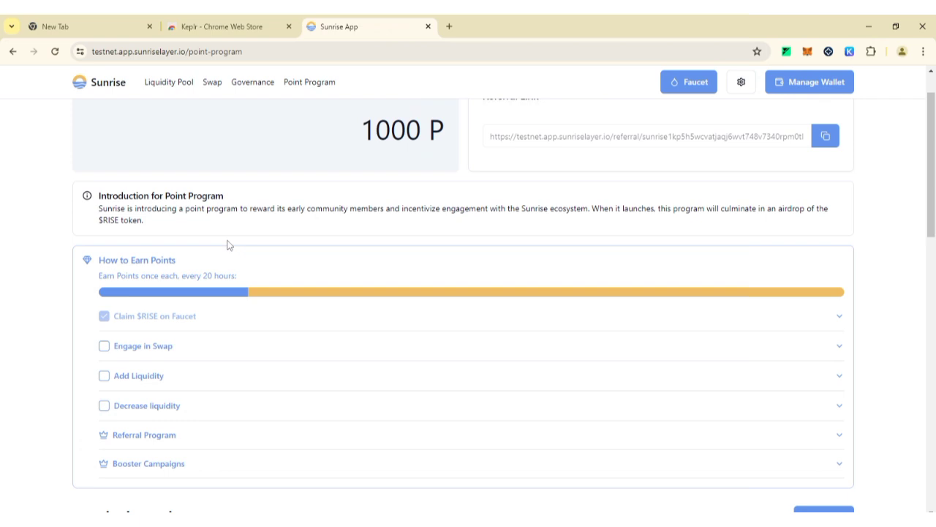
{"action": "scroll", "coordinate": [229, 245], "scroll_direction": "down", "scroll_amount": 1}
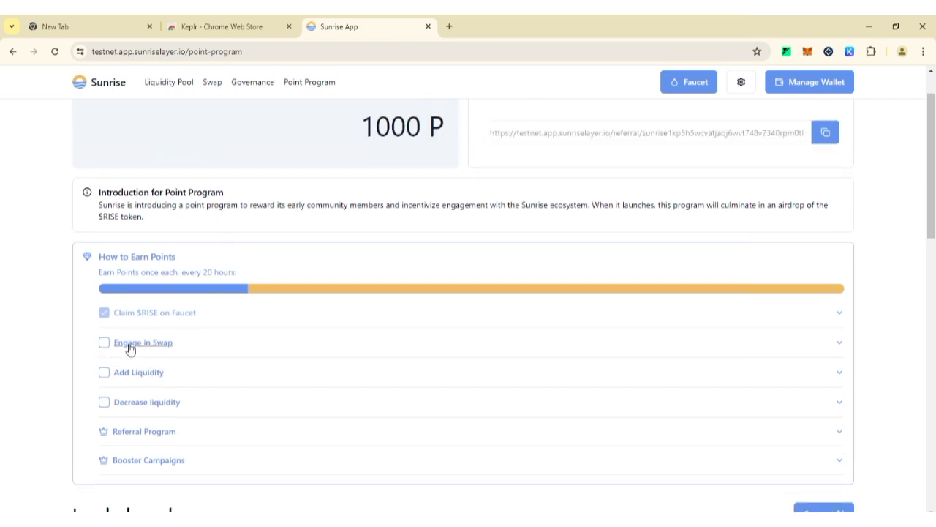
{"action": "scroll", "coordinate": [117, 333], "scroll_direction": "down", "scroll_amount": 2}
{"action": "scroll", "coordinate": [171, 310], "scroll_direction": "down", "scroll_amount": 1}
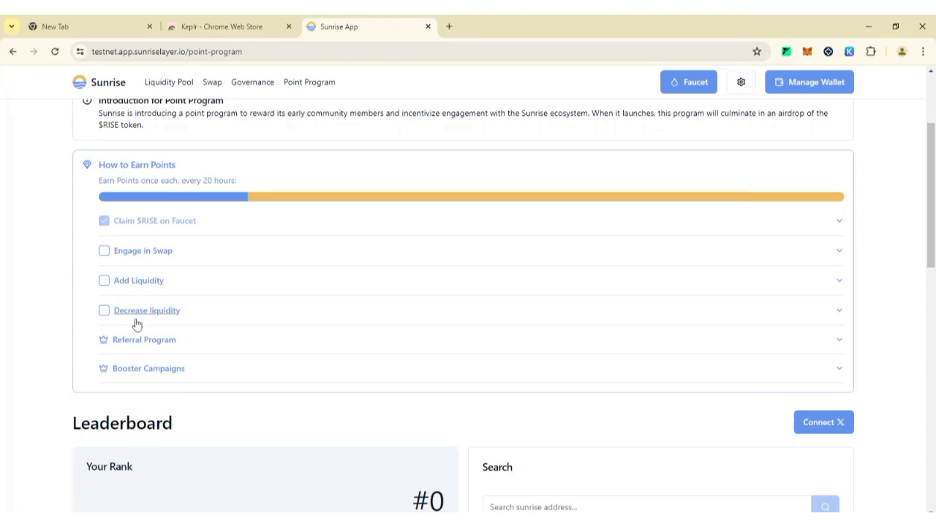
{"action": "scroll", "coordinate": [152, 329], "scroll_direction": "down", "scroll_amount": 1}
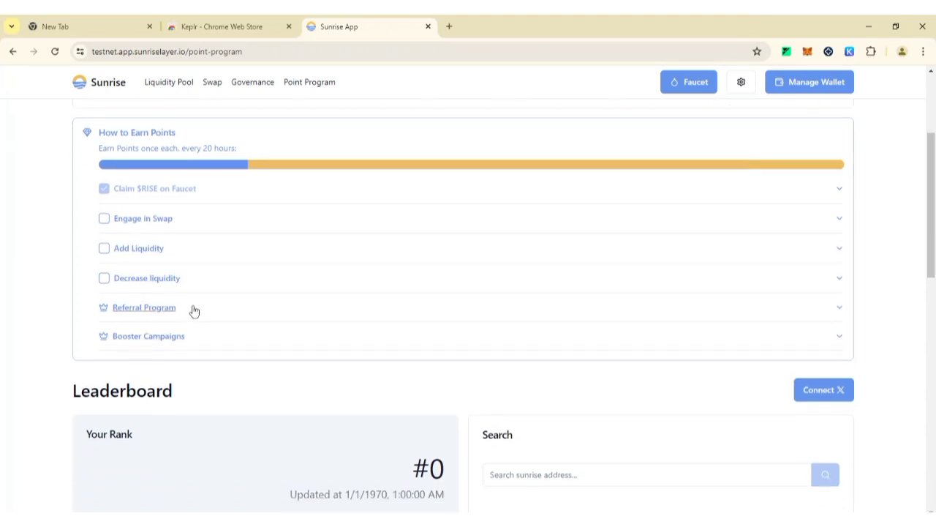
{"action": "left_click", "coordinate": [140, 338]}
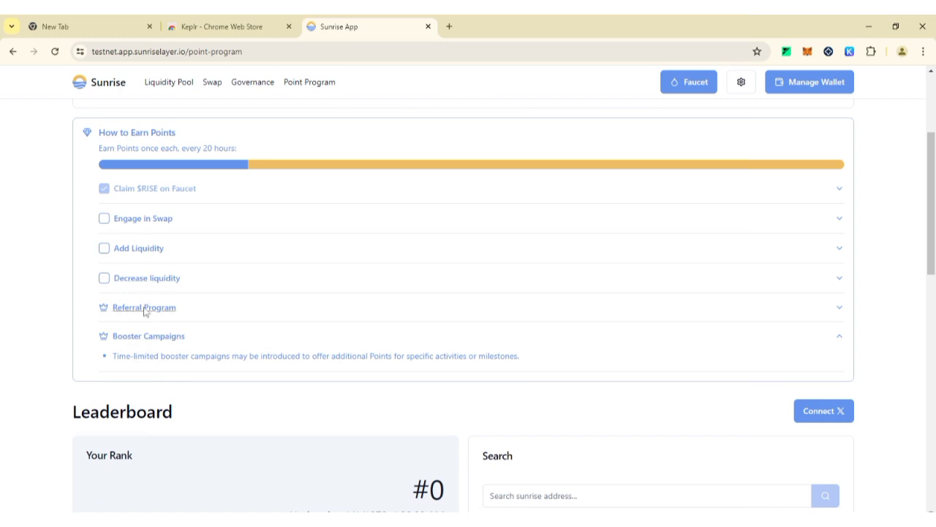
{"action": "left_click", "coordinate": [146, 308]}
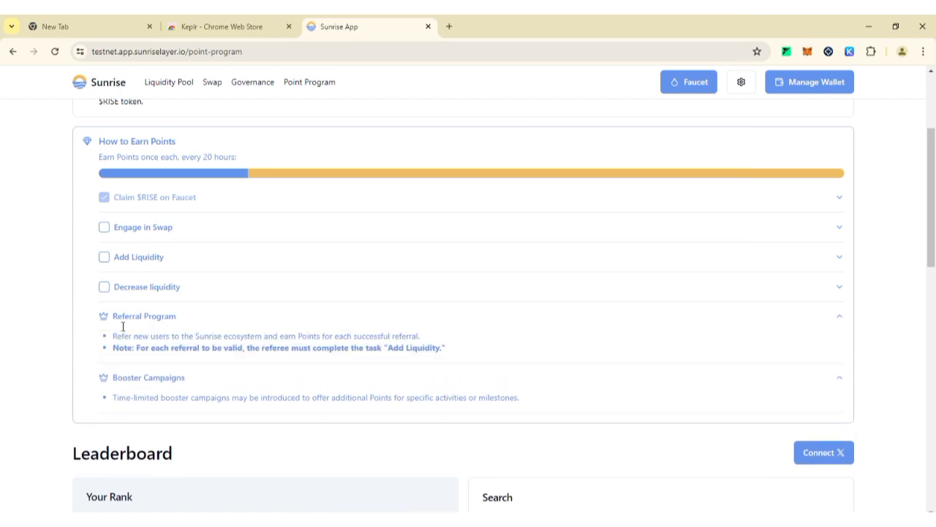
{"action": "scroll", "coordinate": [119, 310], "scroll_direction": "up", "scroll_amount": 1}
{"action": "scroll", "coordinate": [121, 227], "scroll_direction": "up", "scroll_amount": 4}
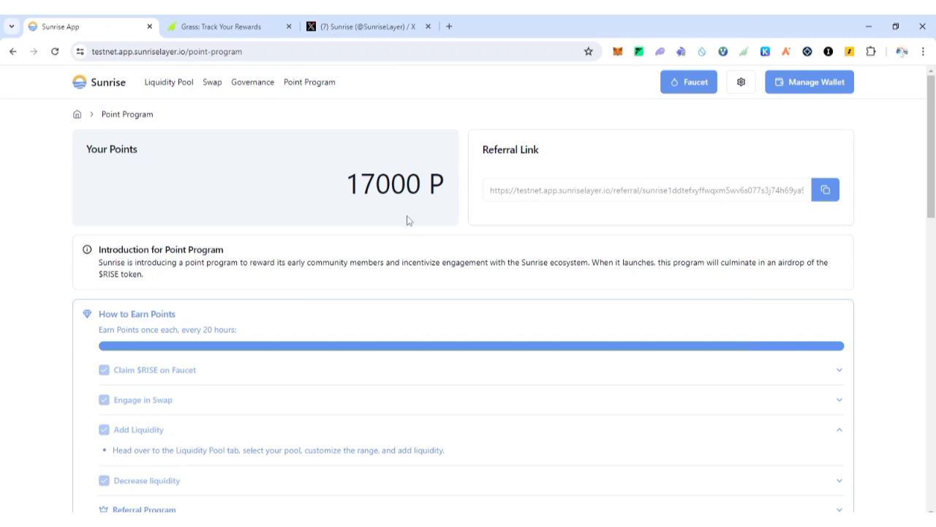
Step: Review the points and completed tasks on the other account's Point Program page, and return to the new account's window
{"action": "scroll", "coordinate": [408, 221], "scroll_direction": "down", "scroll_amount": 2}
{"action": "scroll", "coordinate": [407, 219], "scroll_direction": "up", "scroll_amount": 2}
{"action": "scroll", "coordinate": [324, 334], "scroll_direction": "down", "scroll_amount": 2}
{"action": "scroll", "coordinate": [324, 334], "scroll_direction": "up", "scroll_amount": 2}
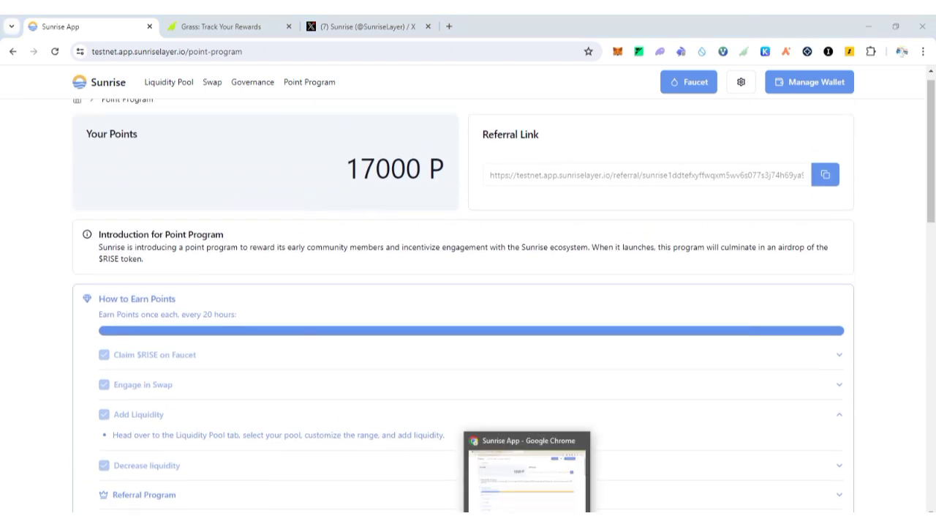
{"action": "left_click", "coordinate": [527, 446]}
Step: Open the Swap page and choose RISE as the asset to swap from and ATOM as the asset to receive
{"action": "scroll", "coordinate": [502, 243], "scroll_direction": "down", "scroll_amount": 1}
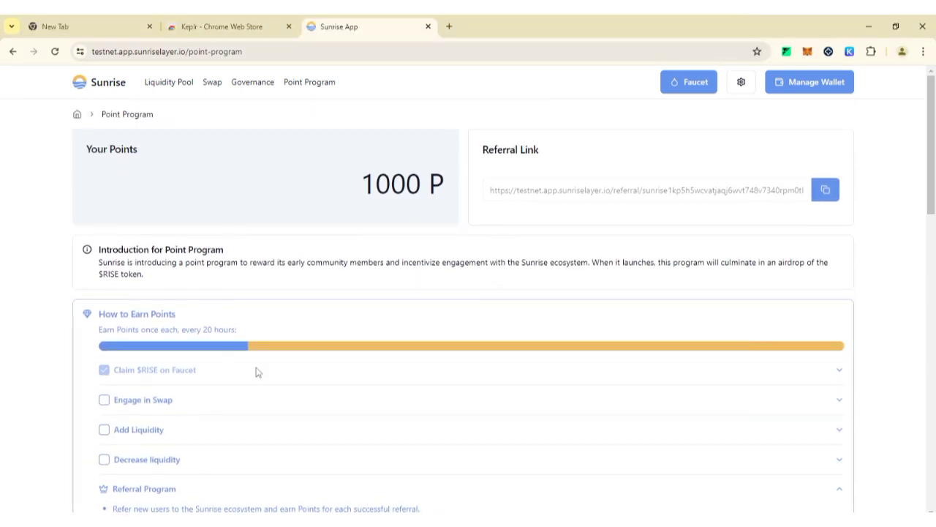
{"action": "scroll", "coordinate": [105, 286], "scroll_direction": "down", "scroll_amount": 2}
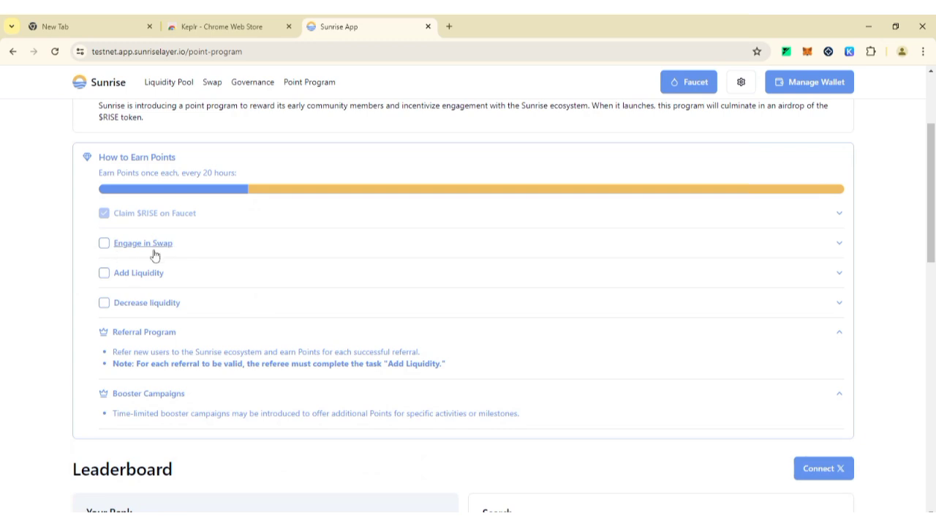
{"action": "scroll", "coordinate": [121, 256], "scroll_direction": "up", "scroll_amount": 2}
{"action": "left_click", "coordinate": [214, 82]}
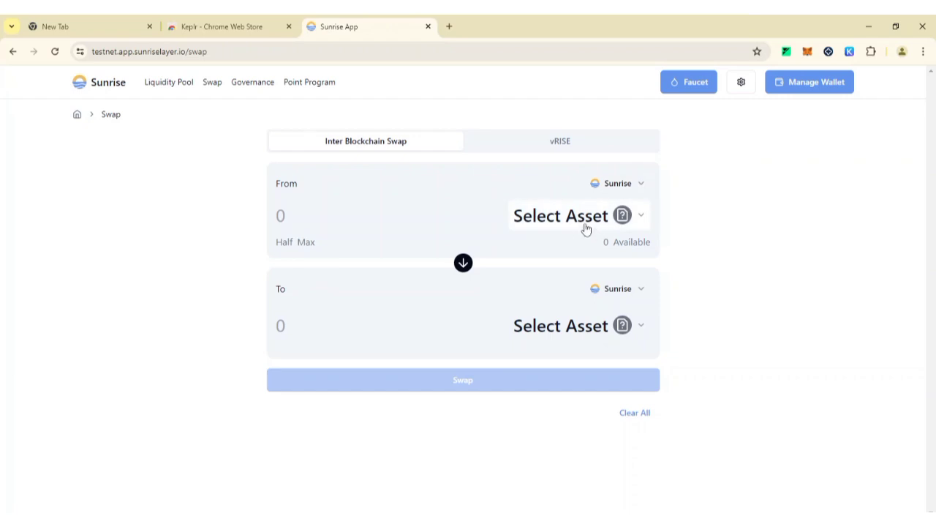
{"action": "left_click", "coordinate": [626, 217]}
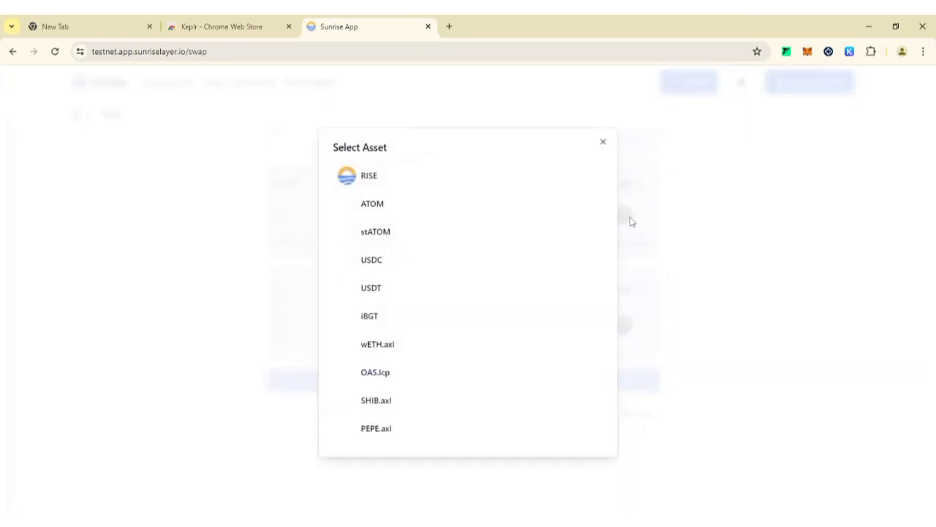
{"action": "left_click", "coordinate": [434, 180]}
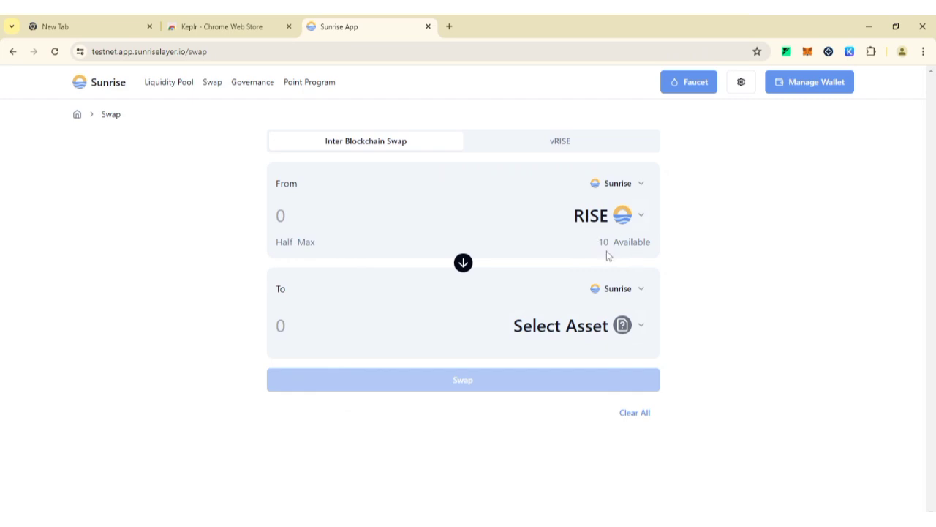
{"action": "left_click", "coordinate": [615, 331]}
{"action": "left_click", "coordinate": [388, 285]}
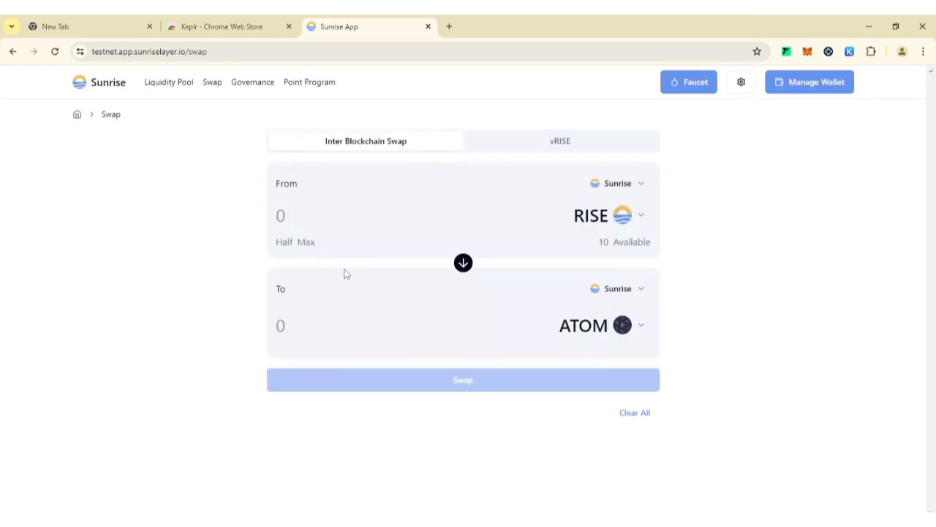
Step: Swap 2 RISE for ATOM and approve the transaction in Keplr
{"action": "left_click", "coordinate": [317, 218]}
{"action": "type", "text": "2"}
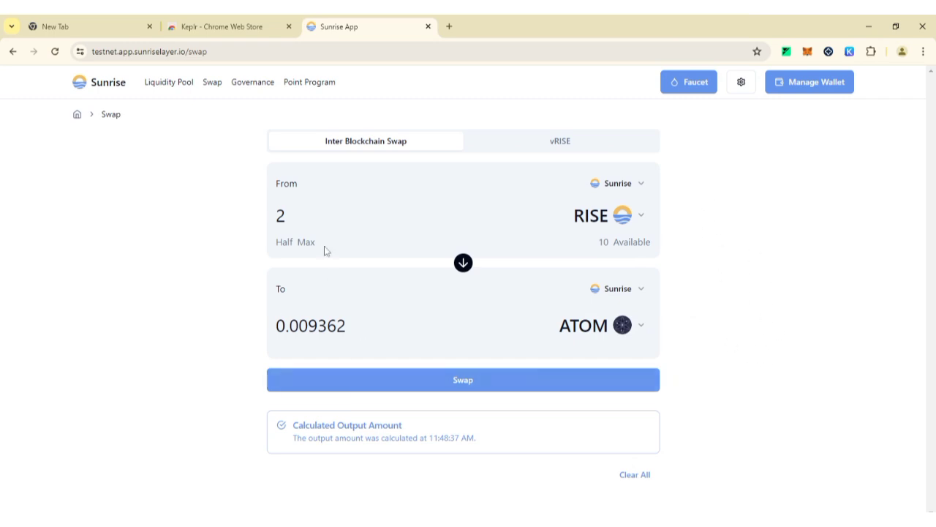
{"action": "left_click", "coordinate": [437, 382]}
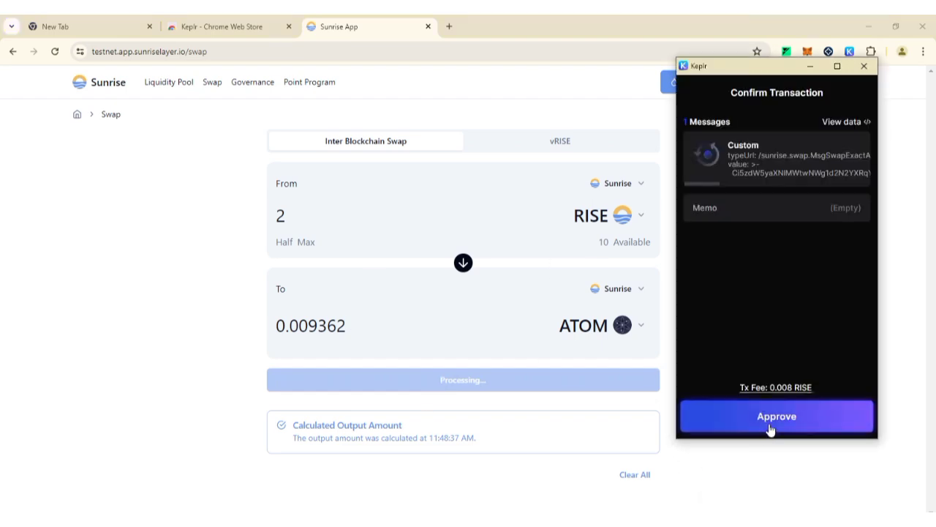
{"action": "left_click", "coordinate": [716, 420]}
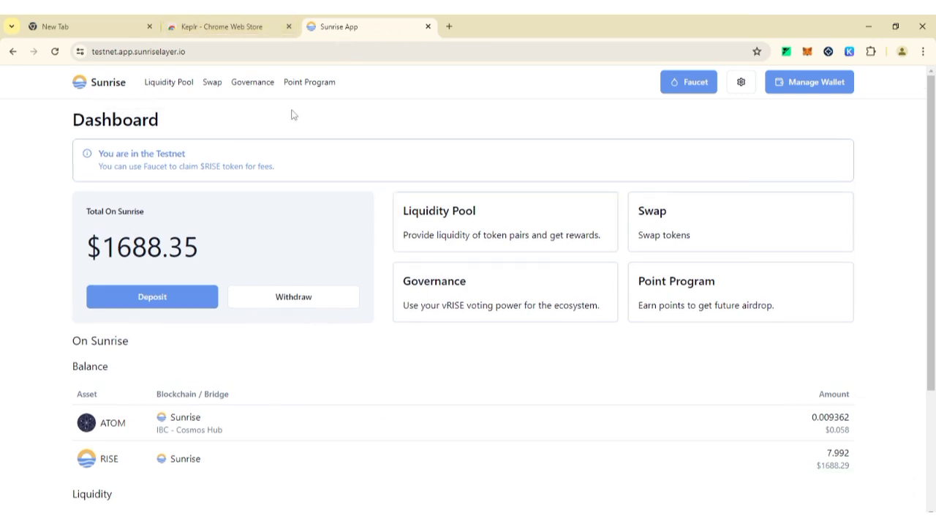
Step: Open the Point Program page and check the updated points and task progress
{"action": "left_click", "coordinate": [324, 90]}
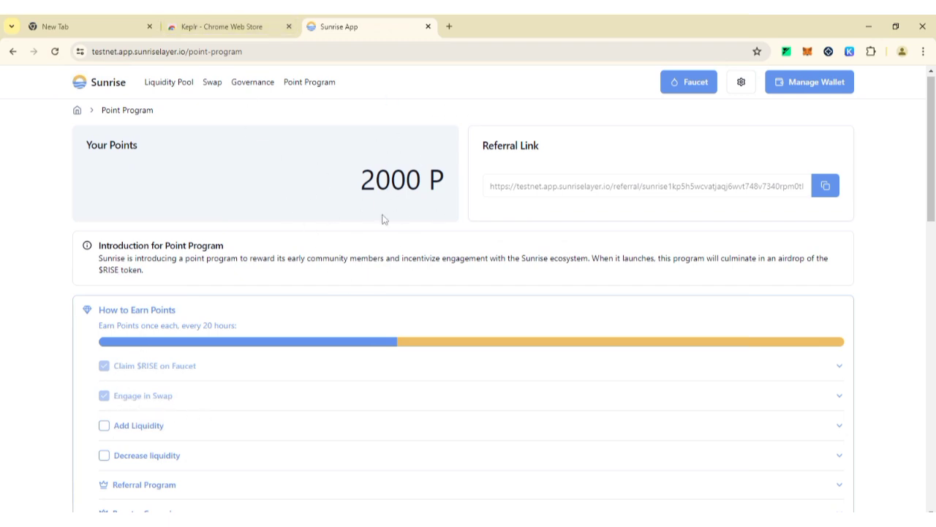
{"action": "scroll", "coordinate": [272, 241], "scroll_direction": "down", "scroll_amount": 2}
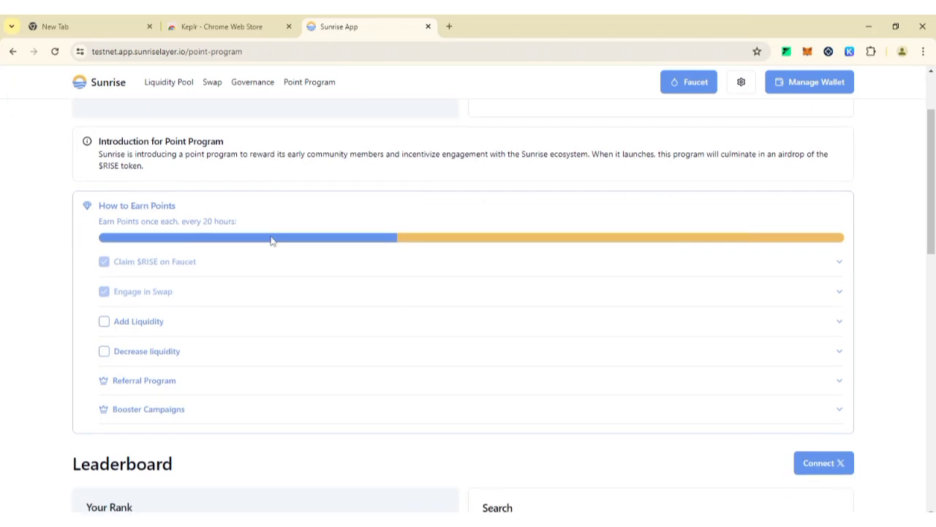
{"action": "scroll", "coordinate": [271, 240], "scroll_direction": "up", "scroll_amount": 2}
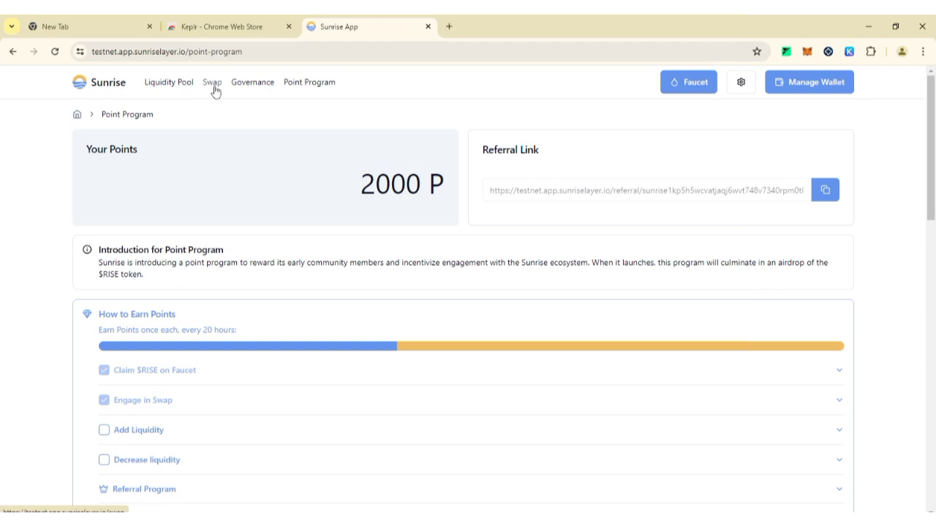
{"action": "scroll", "coordinate": [221, 379], "scroll_direction": "down", "scroll_amount": 1}
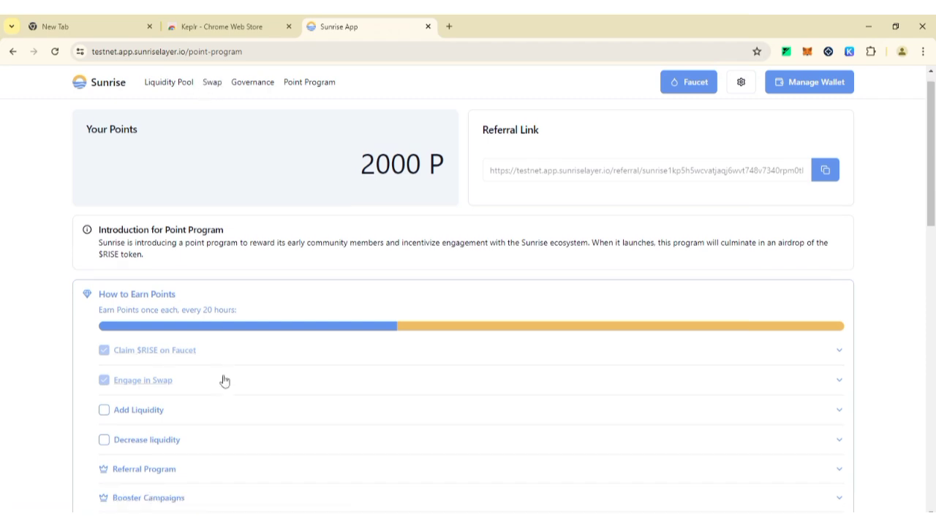
Step: Open the ATOM/RISE liquidity pool and review its details
{"action": "left_click", "coordinate": [171, 86]}
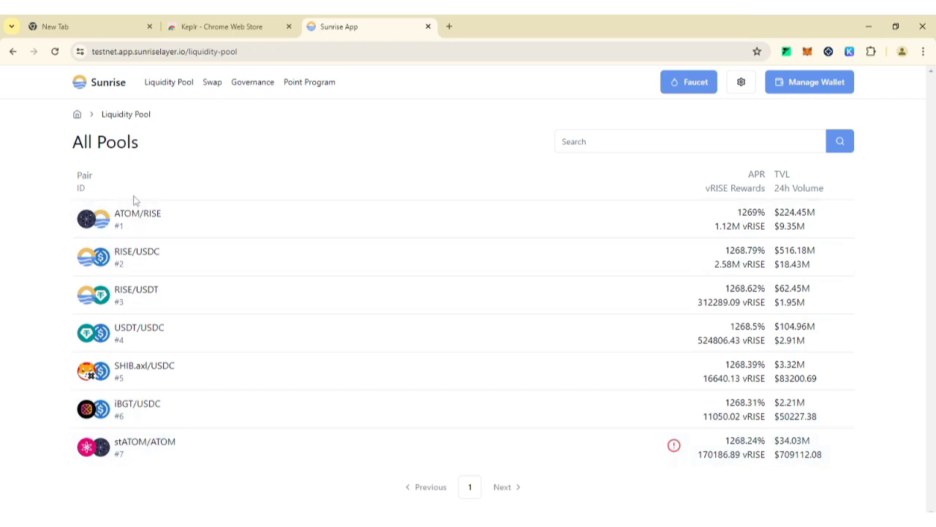
{"action": "left_click", "coordinate": [151, 221]}
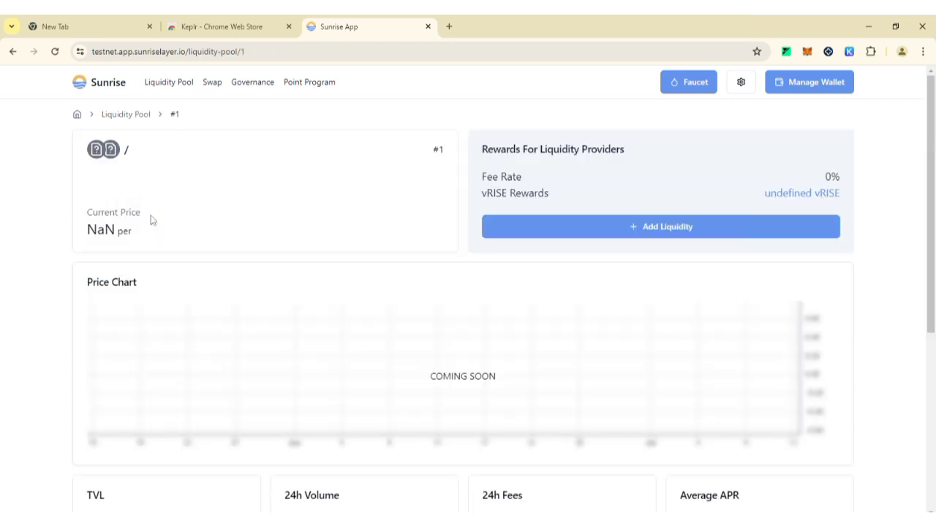
{"action": "scroll", "coordinate": [332, 291], "scroll_direction": "down", "scroll_amount": 1}
{"action": "scroll", "coordinate": [332, 291], "scroll_direction": "down", "scroll_amount": 2}
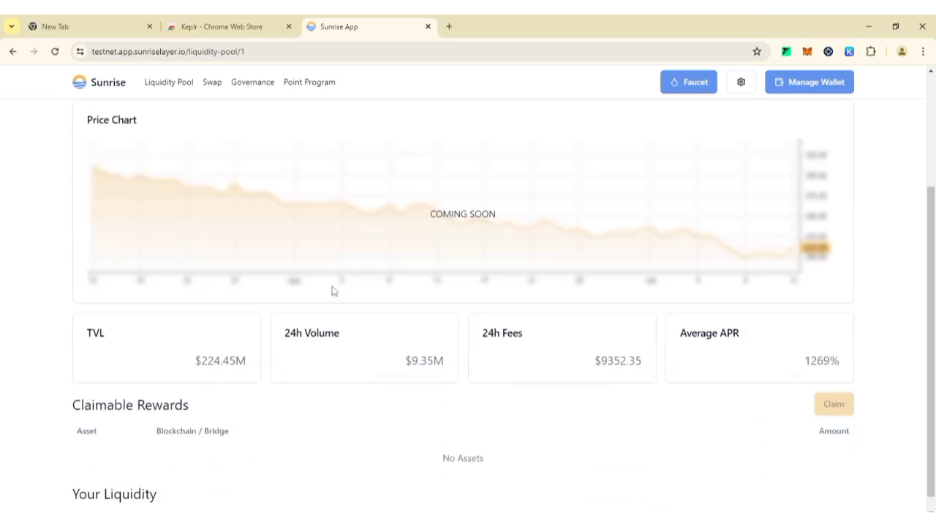
{"action": "scroll", "coordinate": [332, 291], "scroll_direction": "up", "scroll_amount": 3}
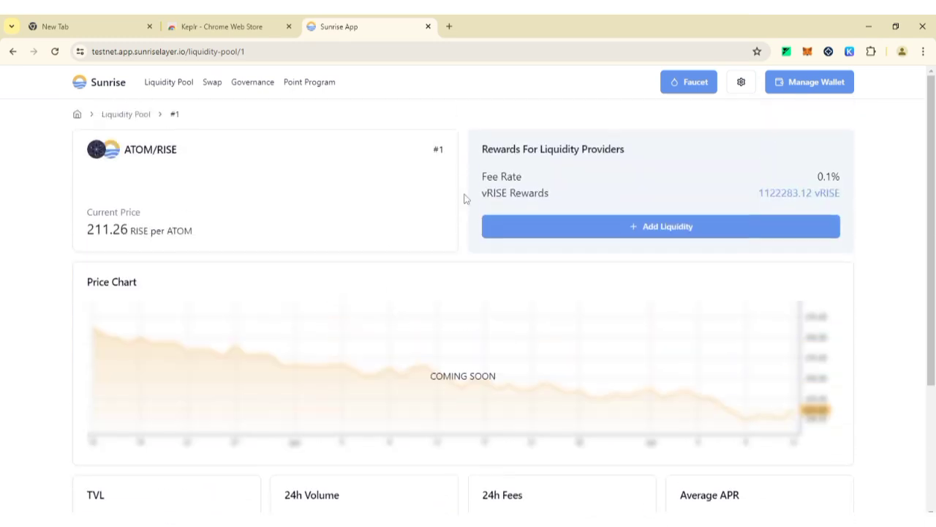
Step: Add liquidity of 0.007 ATOM with the matching RISE amount to the ATOM/RISE pool and approve the transaction in Keplr
{"action": "left_click", "coordinate": [650, 230]}
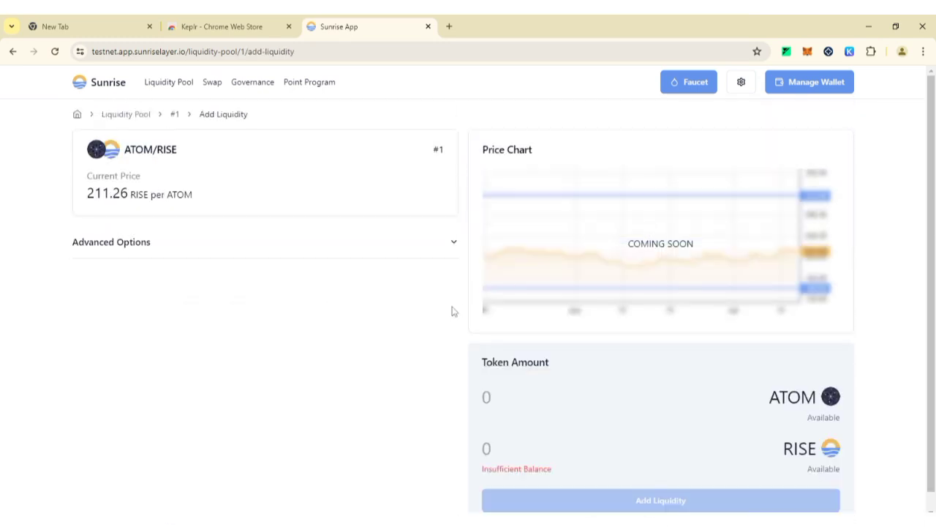
{"action": "scroll", "coordinate": [452, 309], "scroll_direction": "down", "scroll_amount": 1}
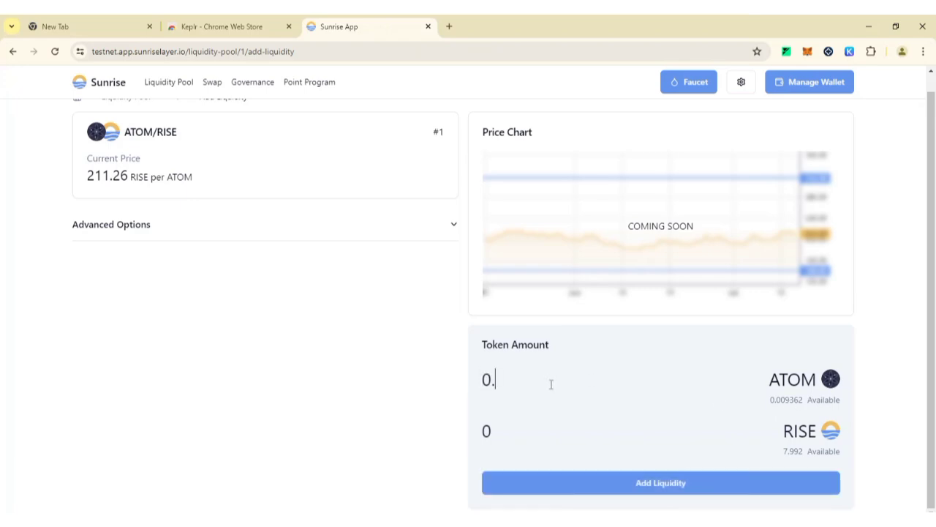
{"action": "type", "text": "005"}
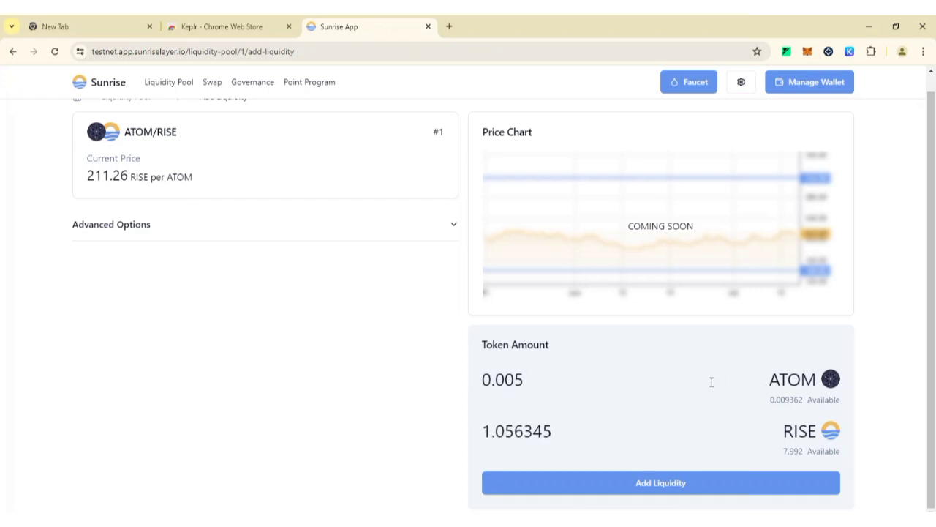
{"action": "key", "text": "BackSpace"}
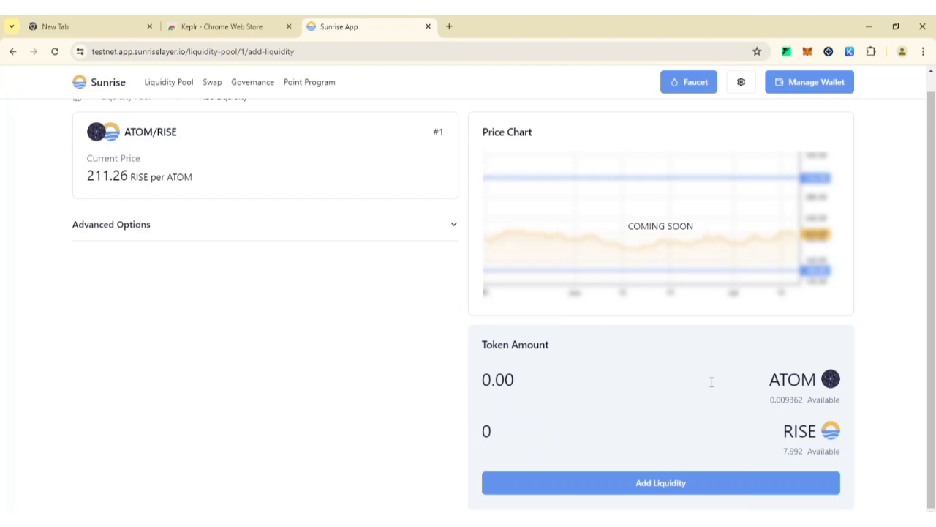
{"action": "type", "text": "7"}
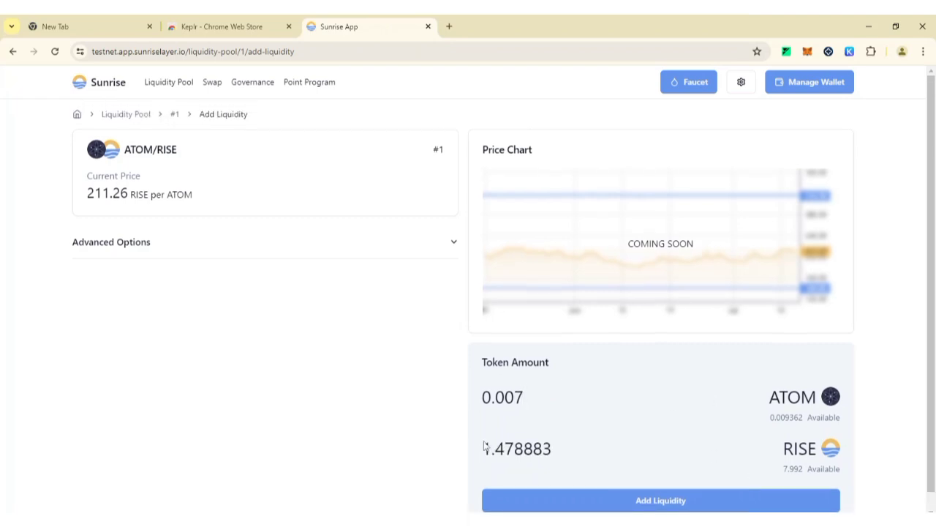
{"action": "left_click", "coordinate": [661, 489]}
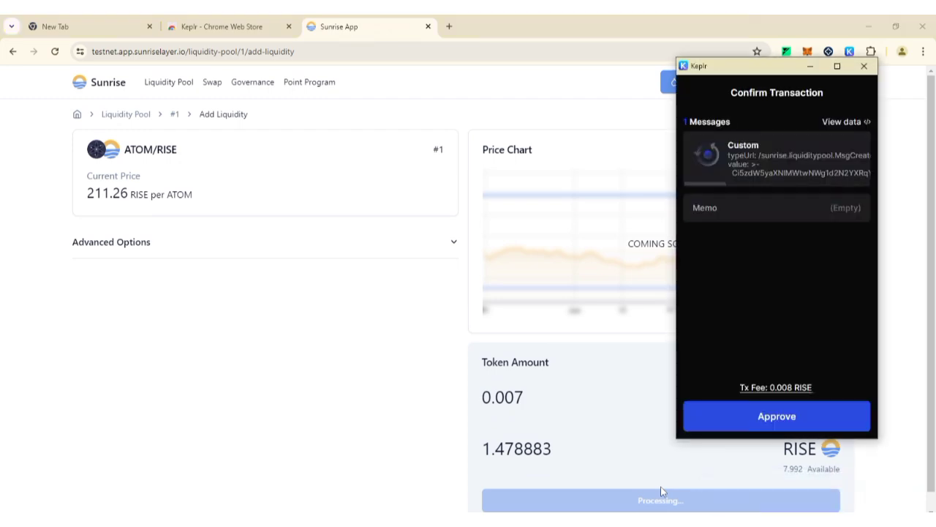
{"action": "left_click", "coordinate": [801, 416]}
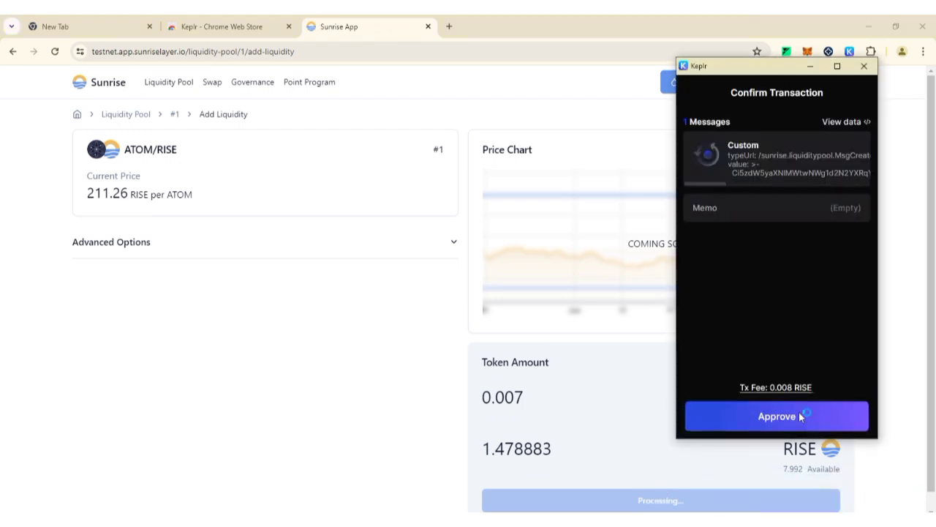
Step: Check the new liquidity position listed on the ATOM/RISE pool page
{"action": "scroll", "coordinate": [687, 439], "scroll_direction": "down", "scroll_amount": 1}
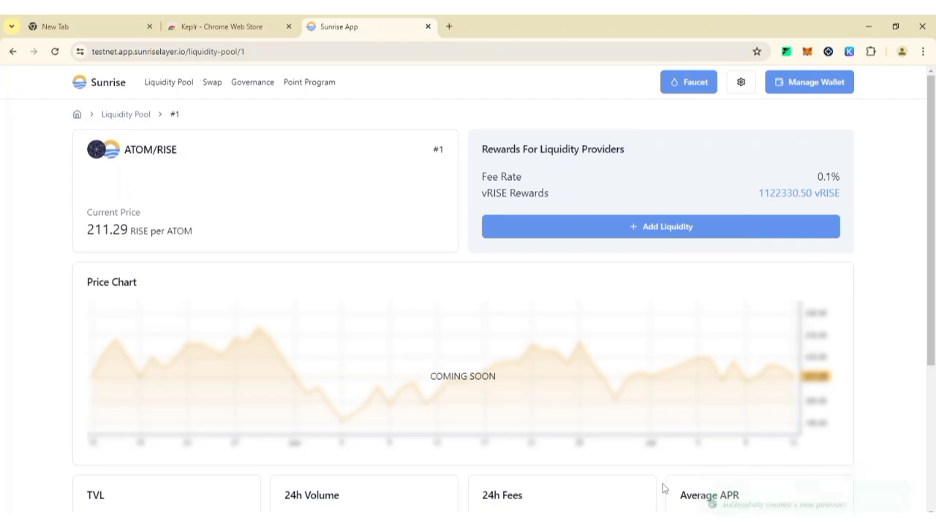
{"action": "scroll", "coordinate": [836, 404], "scroll_direction": "down", "scroll_amount": 1}
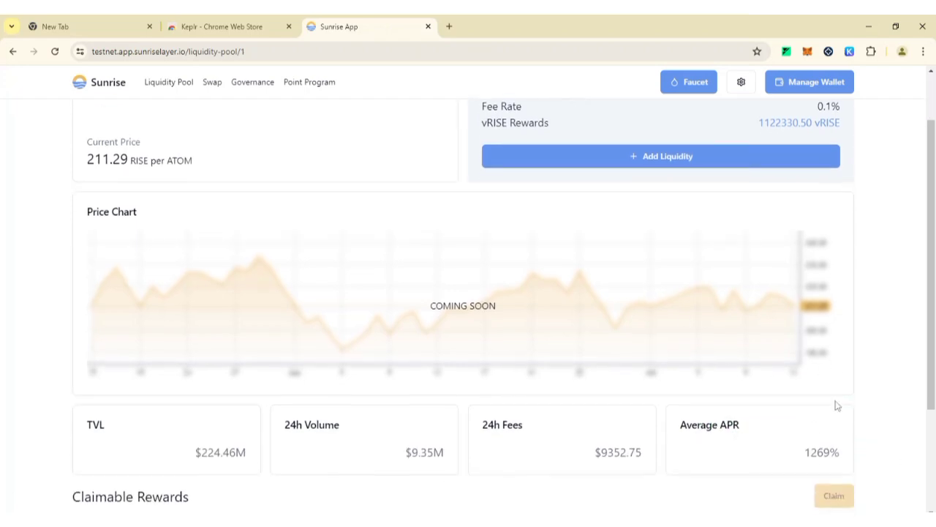
{"action": "scroll", "coordinate": [836, 405], "scroll_direction": "up", "scroll_amount": 1}
{"action": "scroll", "coordinate": [837, 405], "scroll_direction": "down", "scroll_amount": 3}
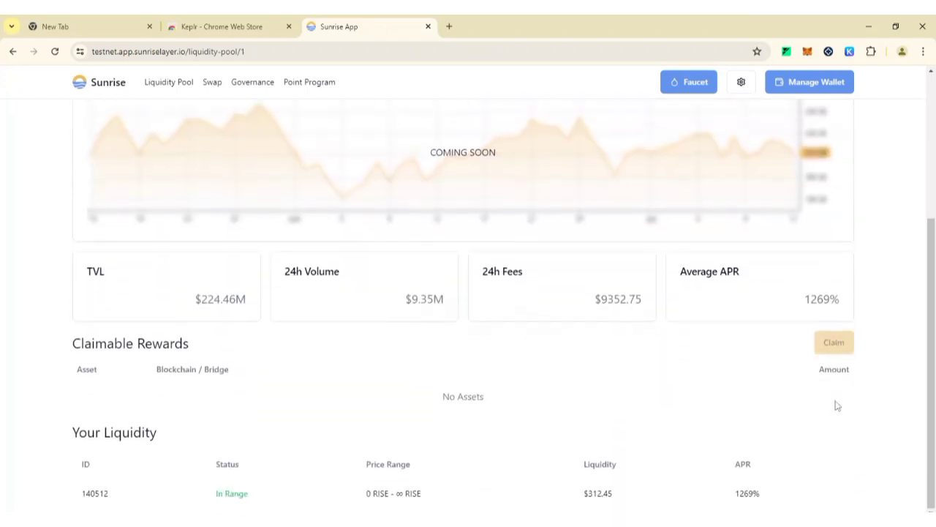
Step: Open the in-range liquidity position of the ATOM/RISE pool and review its claimable rewards and assets
{"action": "scroll", "coordinate": [695, 375], "scroll_direction": "up", "scroll_amount": 3}
{"action": "scroll", "coordinate": [694, 374], "scroll_direction": "down", "scroll_amount": 3}
{"action": "left_click", "coordinate": [168, 500]}
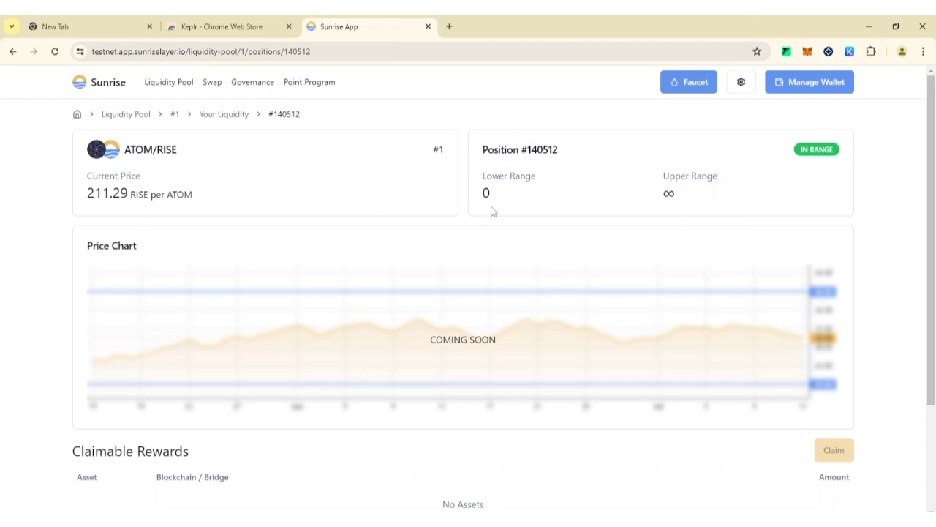
{"action": "scroll", "coordinate": [492, 211], "scroll_direction": "down", "scroll_amount": 2}
{"action": "scroll", "coordinate": [492, 211], "scroll_direction": "up", "scroll_amount": 2}
{"action": "scroll", "coordinate": [491, 211], "scroll_direction": "down", "scroll_amount": 2}
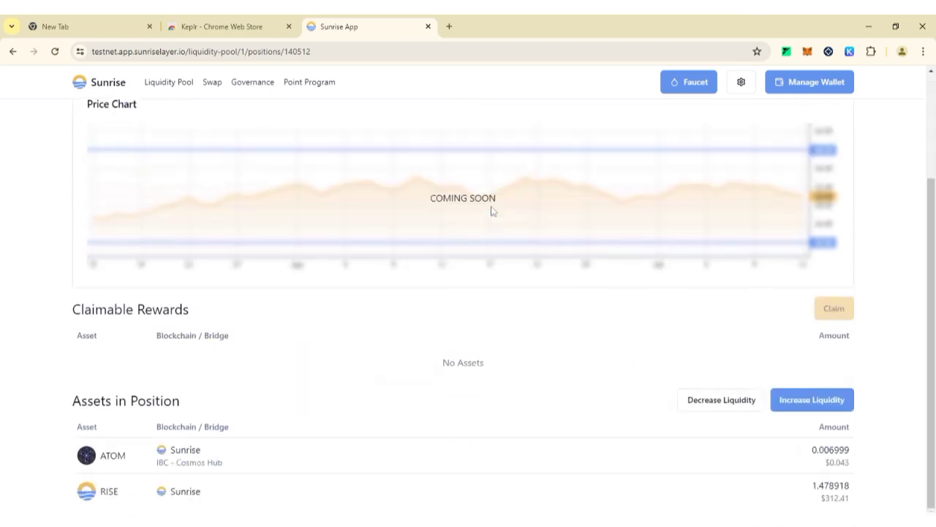
Step: Decrease the ATOM/RISE position's liquidity by 50% and approve the transaction in Keplr
{"action": "left_click", "coordinate": [698, 407]}
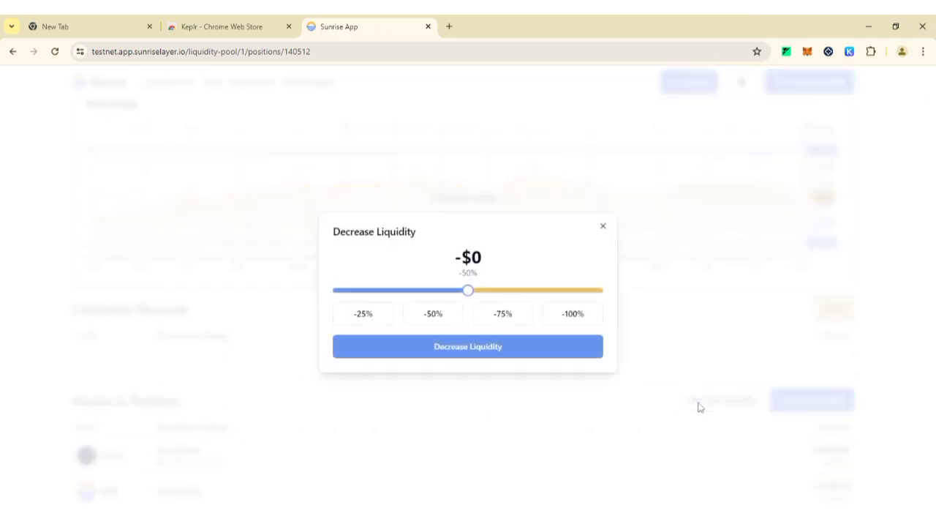
{"action": "left_click", "coordinate": [603, 225]}
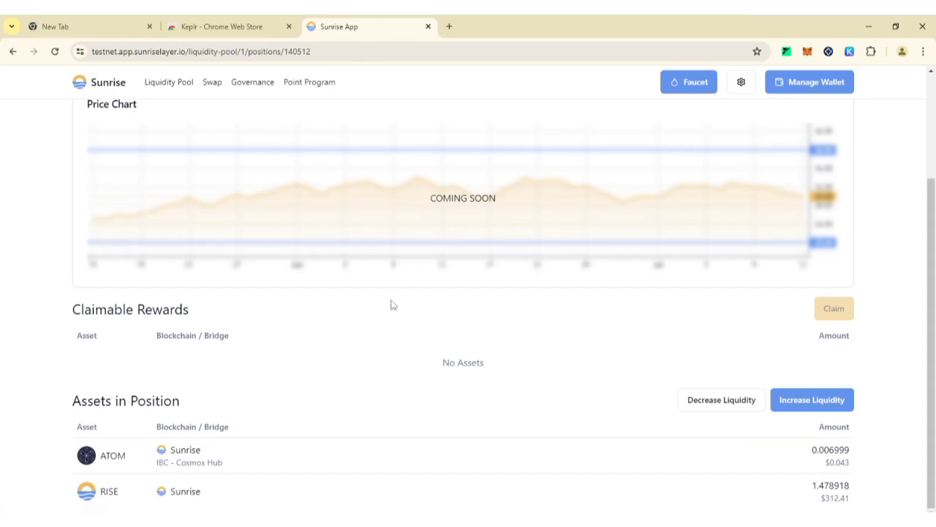
{"action": "left_click", "coordinate": [709, 406]}
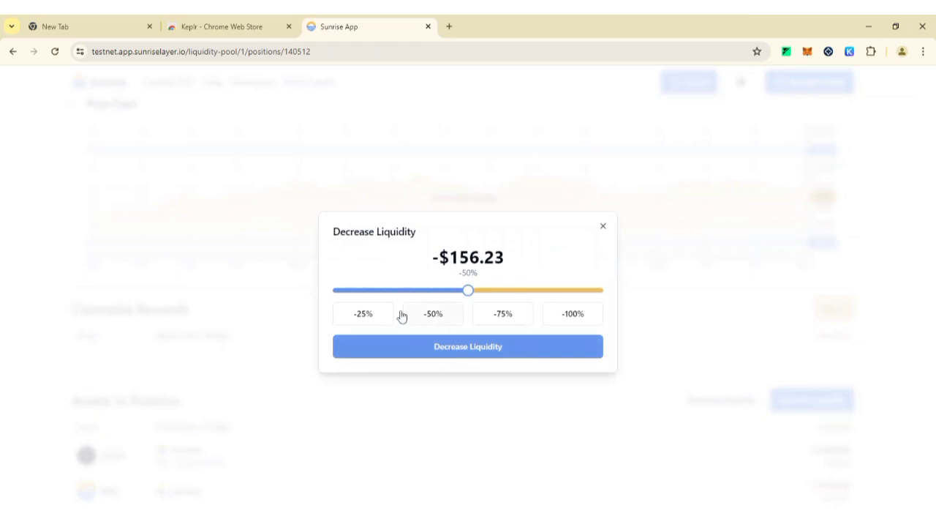
{"action": "left_click", "coordinate": [365, 319]}
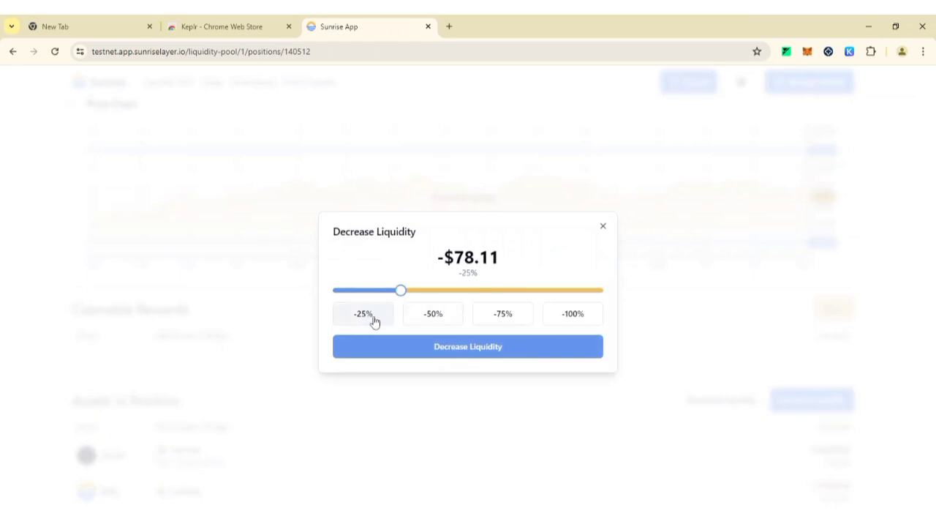
{"action": "left_click", "coordinate": [444, 315]}
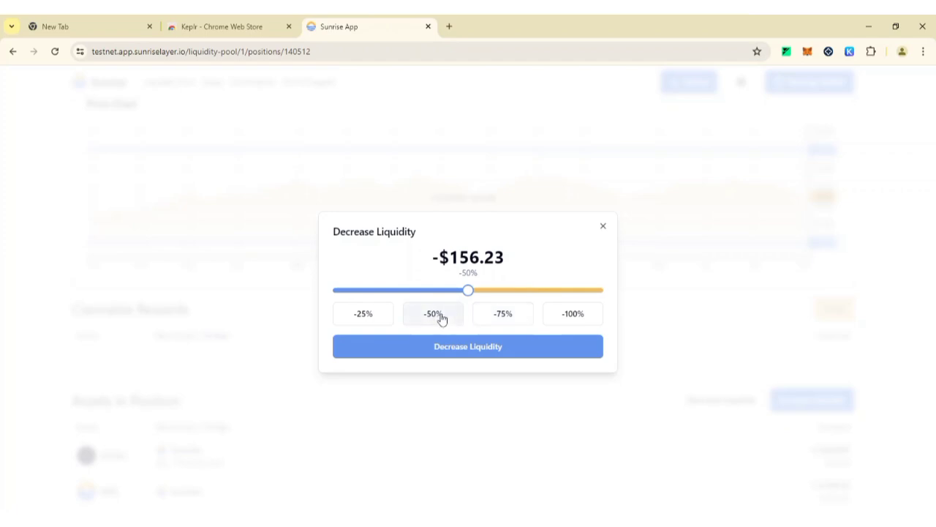
{"action": "left_click", "coordinate": [476, 354]}
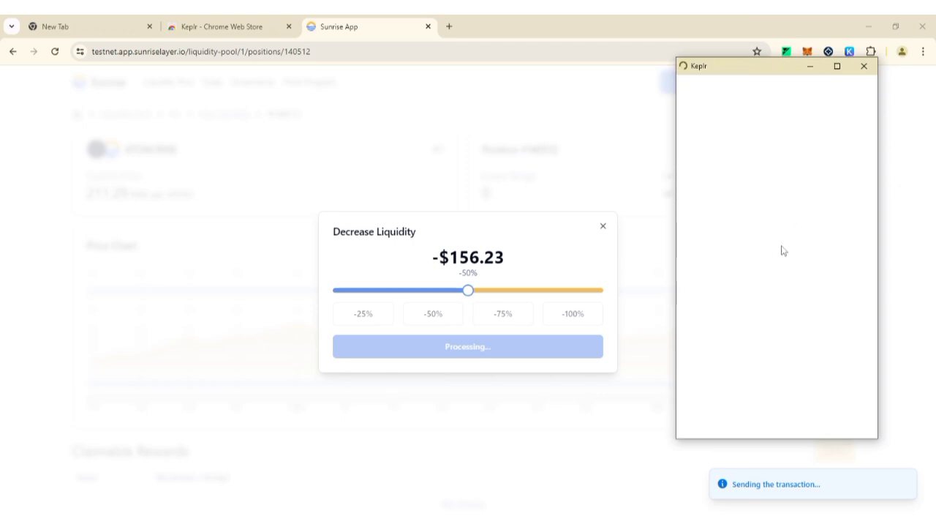
{"action": "left_click", "coordinate": [796, 411]}
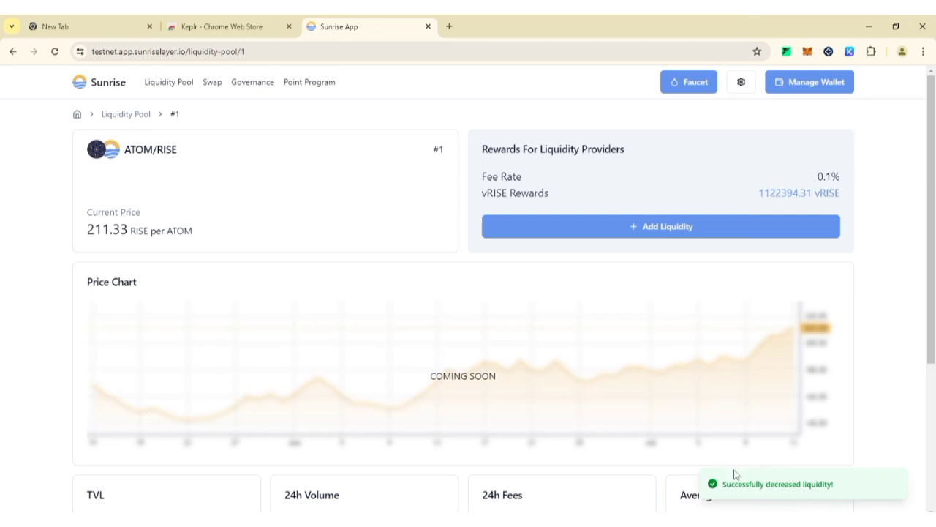
Step: Open the Point Program page and check the points total and the completion of the four earning tasks
{"action": "left_click", "coordinate": [304, 83]}
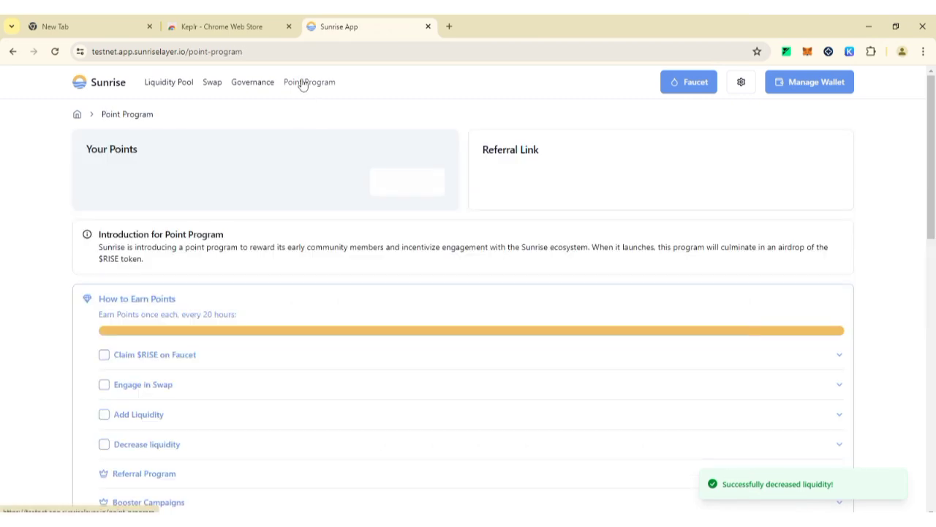
{"action": "scroll", "coordinate": [349, 288], "scroll_direction": "down", "scroll_amount": 1}
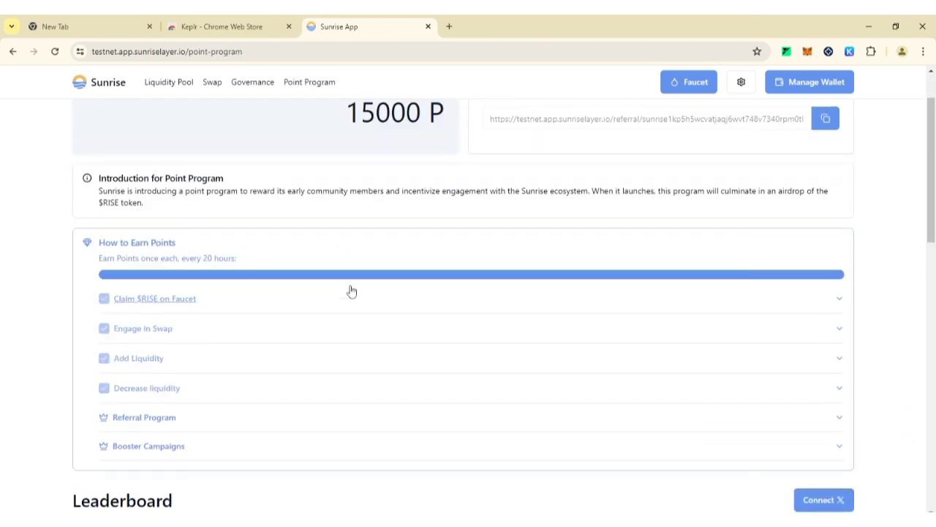
{"action": "scroll", "coordinate": [351, 291], "scroll_direction": "down", "scroll_amount": 1}
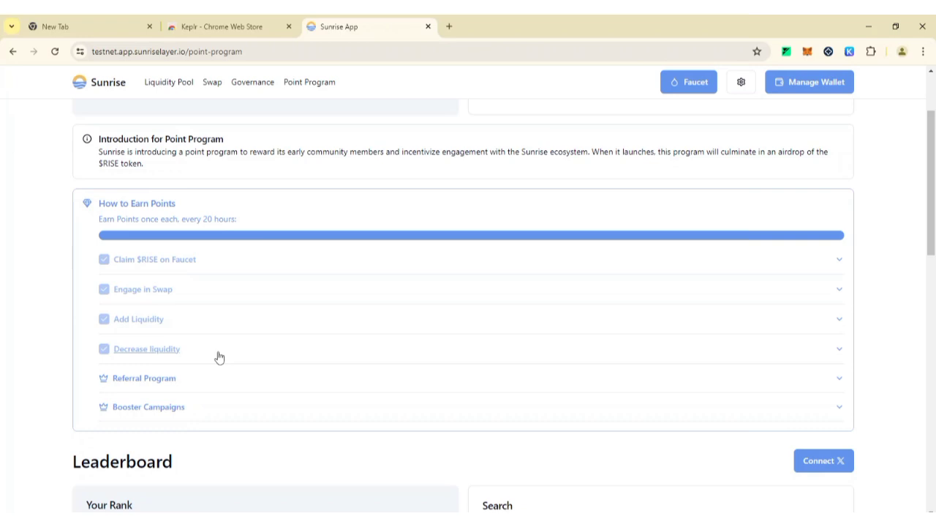
{"action": "scroll", "coordinate": [219, 357], "scroll_direction": "down", "scroll_amount": 1}
{"action": "scroll", "coordinate": [218, 357], "scroll_direction": "down", "scroll_amount": 1}
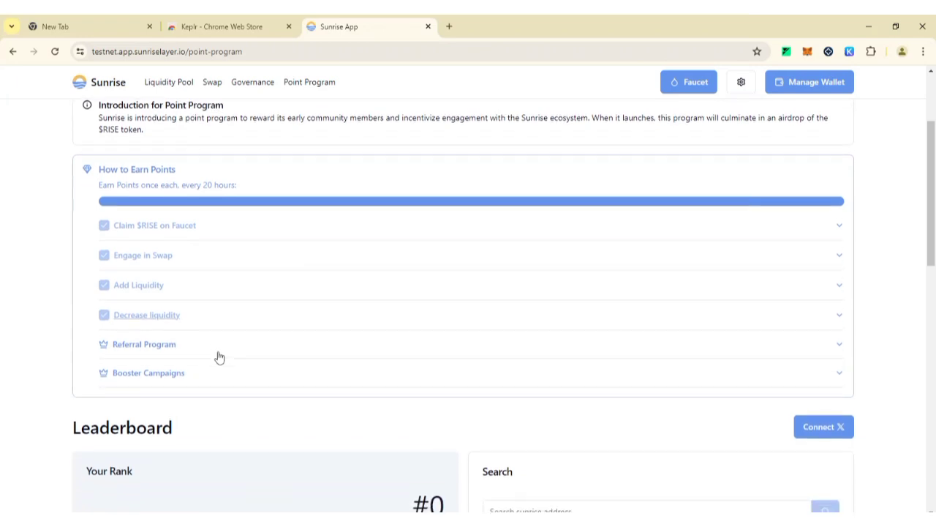
{"action": "scroll", "coordinate": [293, 256], "scroll_direction": "up", "scroll_amount": 3}
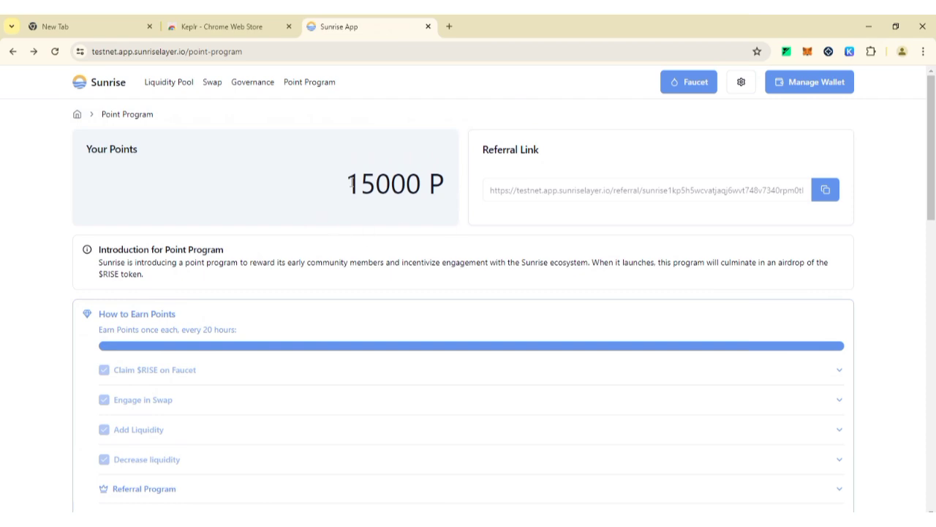
Step: Connect the X account from the Leaderboard section and authorize Sunrise App to access it
{"action": "scroll", "coordinate": [351, 182], "scroll_direction": "down", "scroll_amount": 1}
{"action": "scroll", "coordinate": [351, 183], "scroll_direction": "down", "scroll_amount": 5}
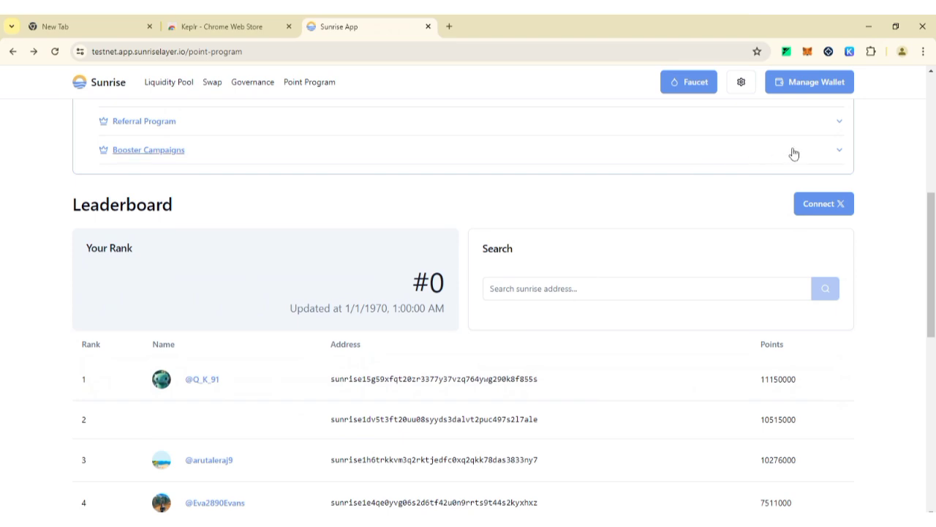
{"action": "left_click", "coordinate": [823, 205]}
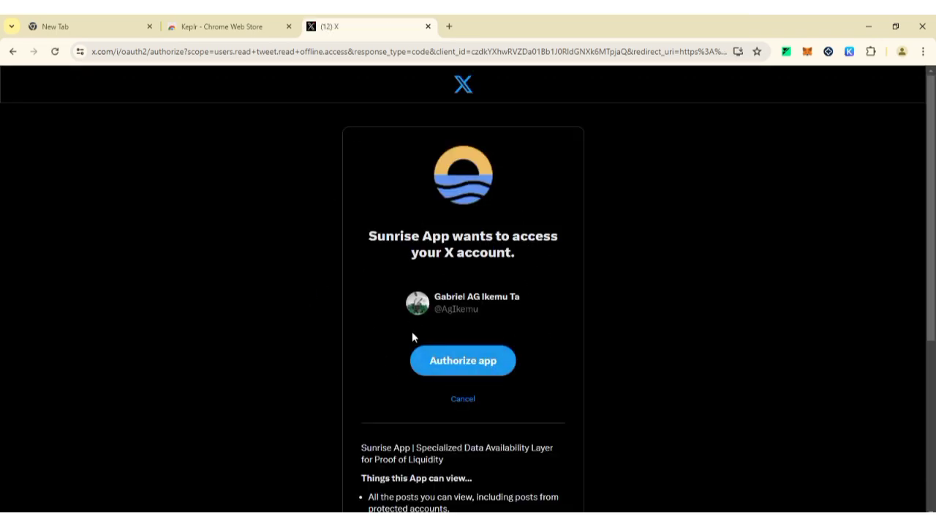
{"action": "left_click", "coordinate": [472, 364]}
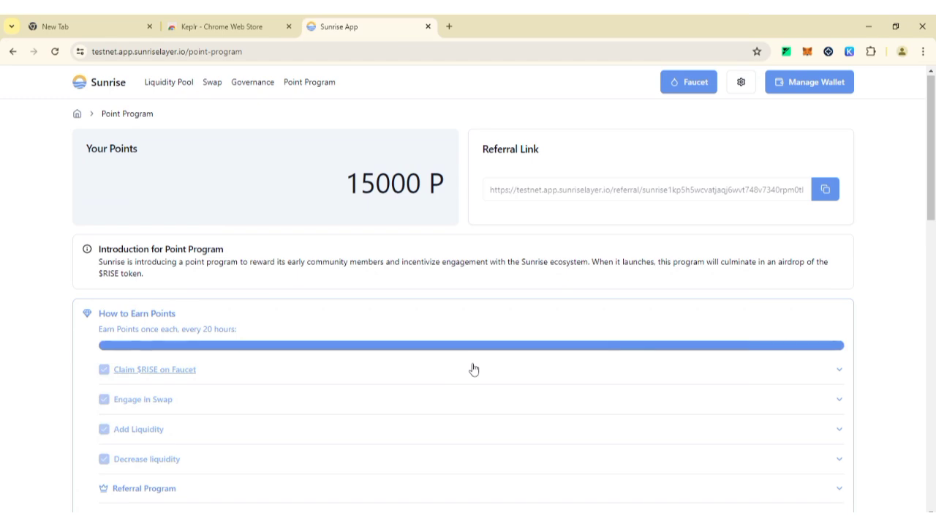
Step: Review the leaderboard, the account's own rank and the linked X profile, and reload the Point Program page
{"action": "scroll", "coordinate": [474, 369], "scroll_direction": "down", "scroll_amount": 4}
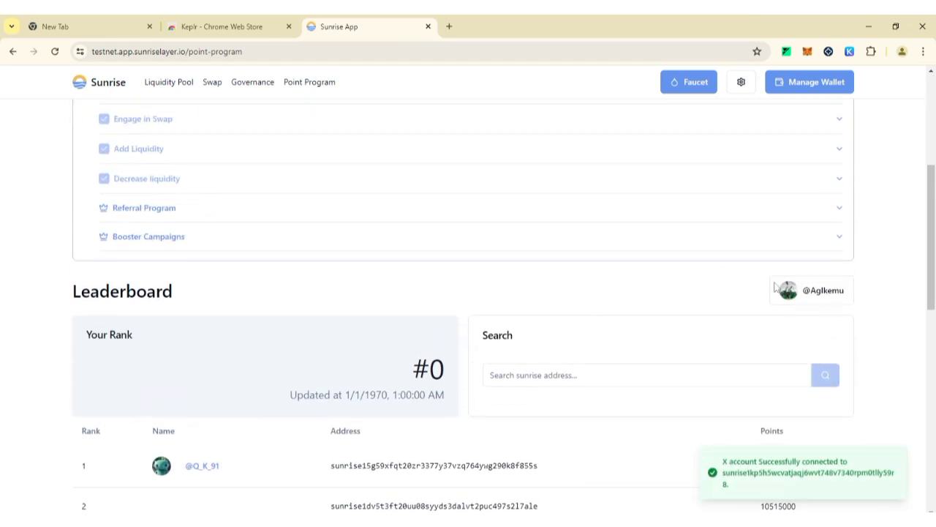
{"action": "scroll", "coordinate": [694, 359], "scroll_direction": "down", "scroll_amount": 3}
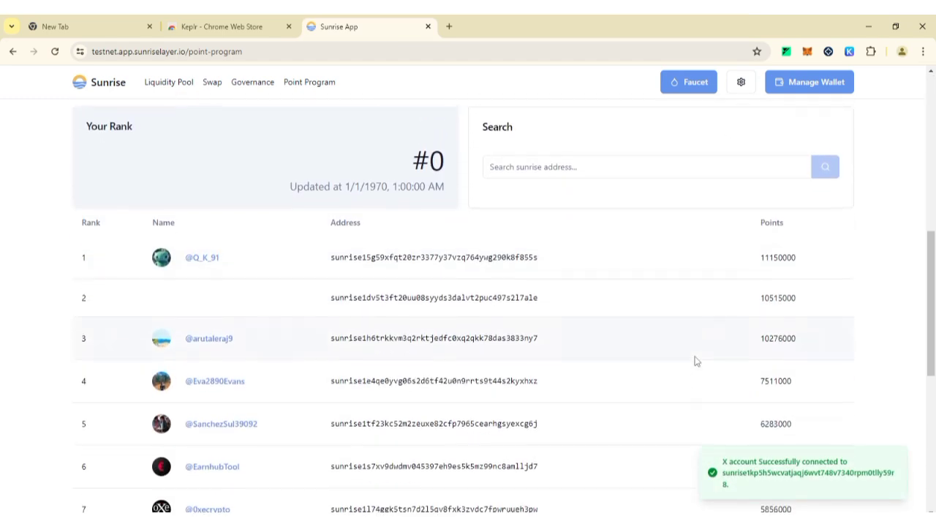
{"action": "scroll", "coordinate": [639, 328], "scroll_direction": "down", "scroll_amount": 1}
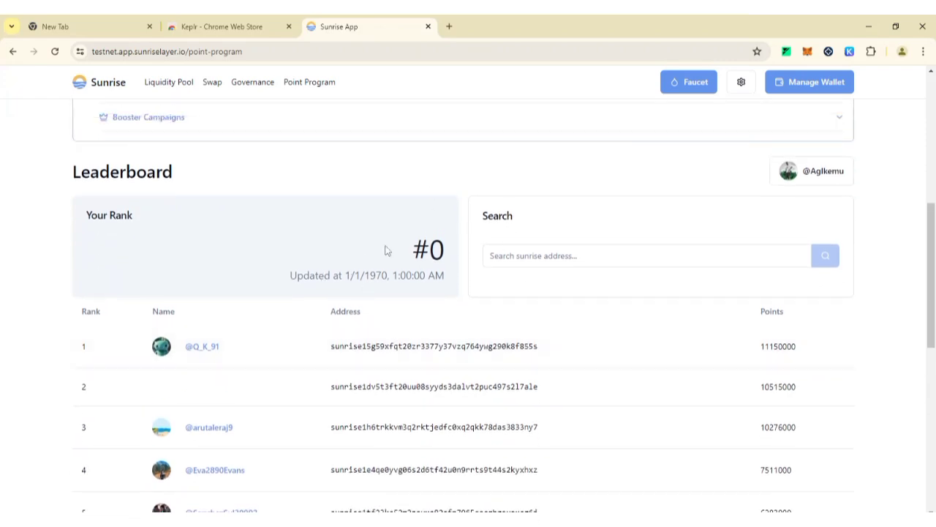
{"action": "scroll", "coordinate": [414, 309], "scroll_direction": "up", "scroll_amount": 1}
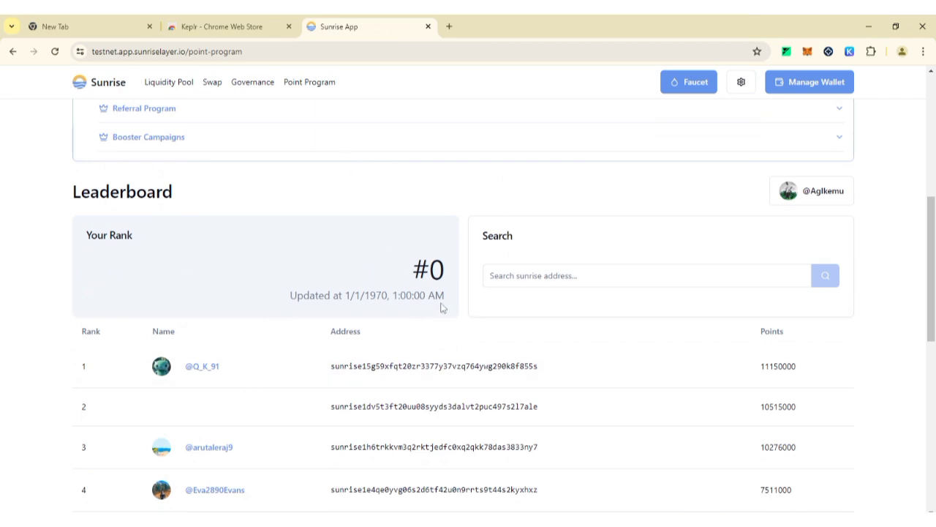
{"action": "scroll", "coordinate": [439, 303], "scroll_direction": "up", "scroll_amount": 1}
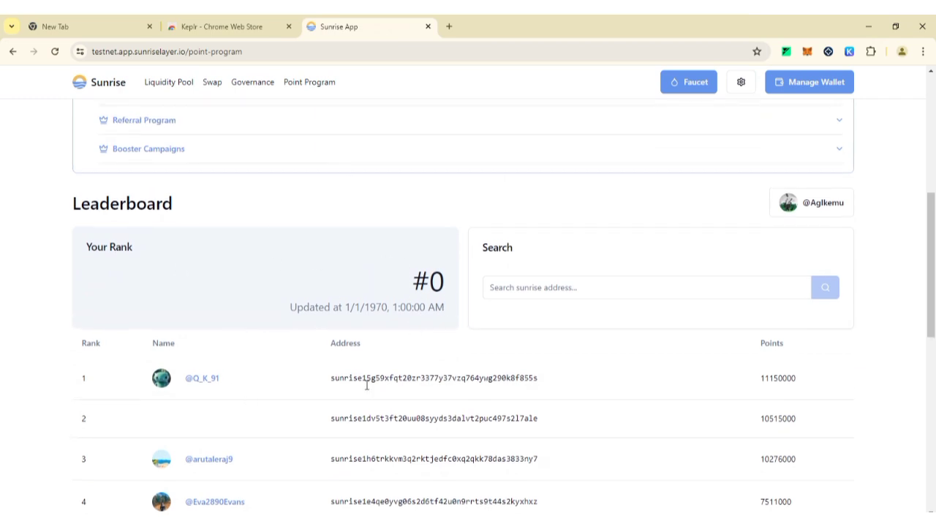
{"action": "scroll", "coordinate": [424, 387], "scroll_direction": "up", "scroll_amount": 2}
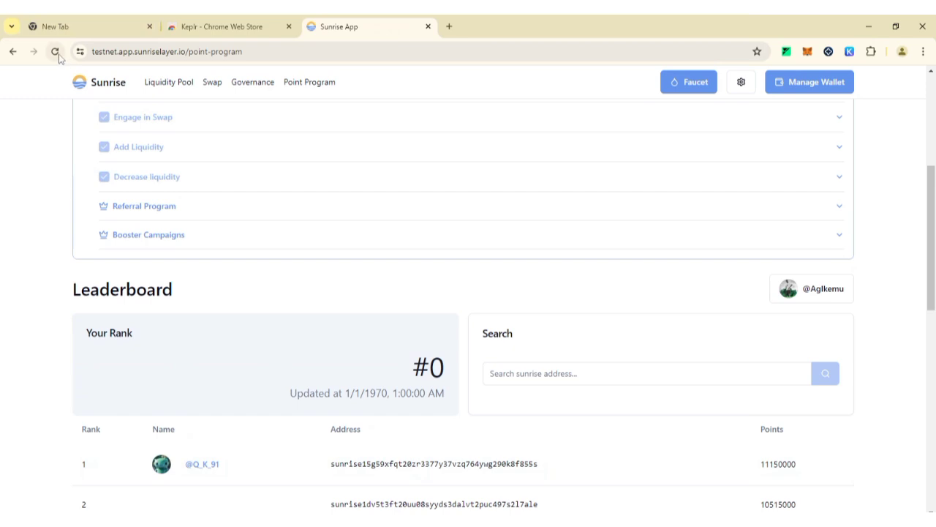
{"action": "left_click", "coordinate": [58, 53]}
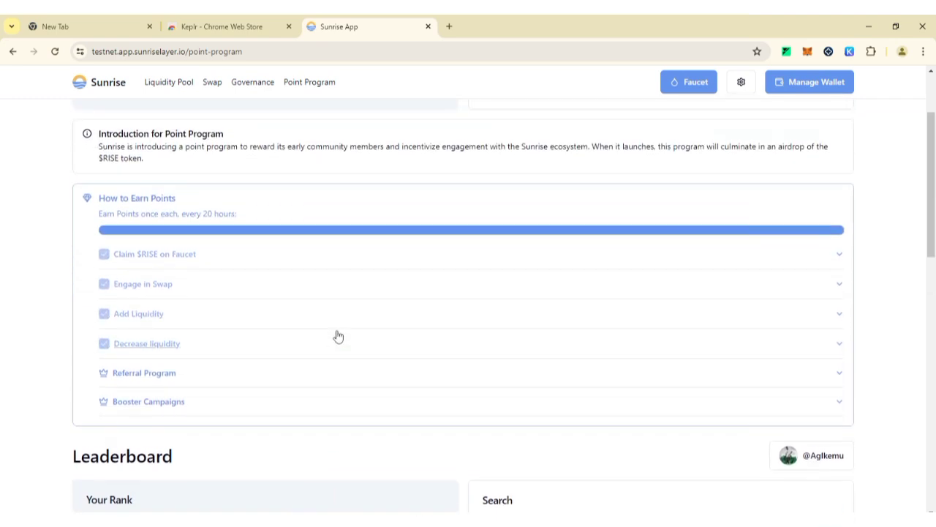
Step: View the list of all liquidity pools and return to the Sunrise dashboard
{"action": "left_click", "coordinate": [169, 82]}
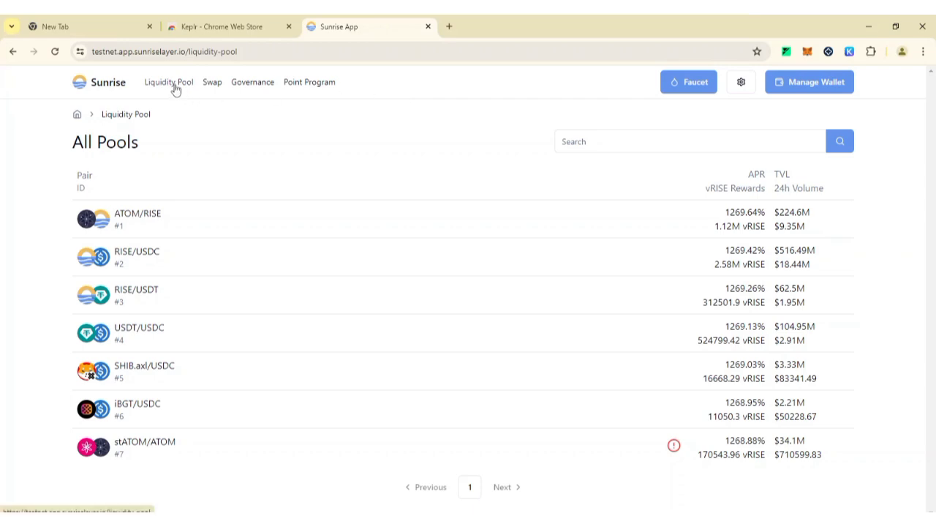
{"action": "left_click", "coordinate": [113, 93]}
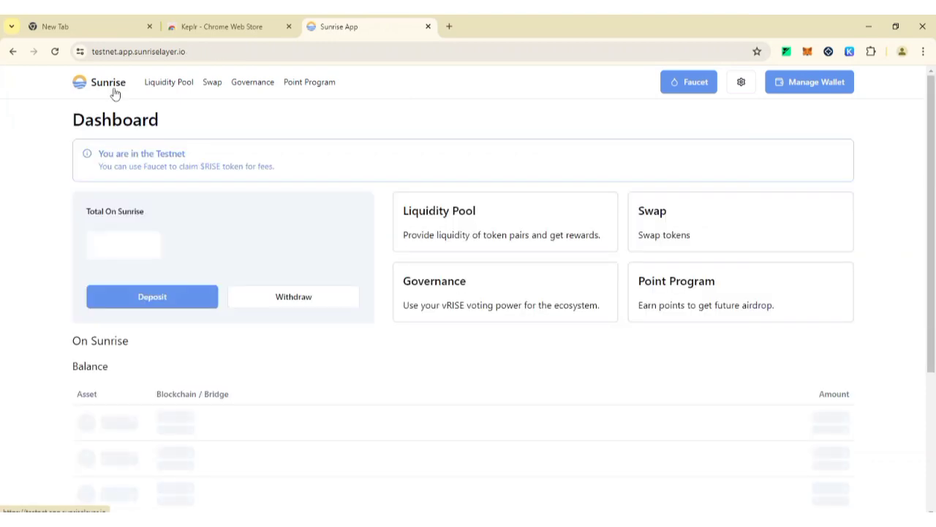